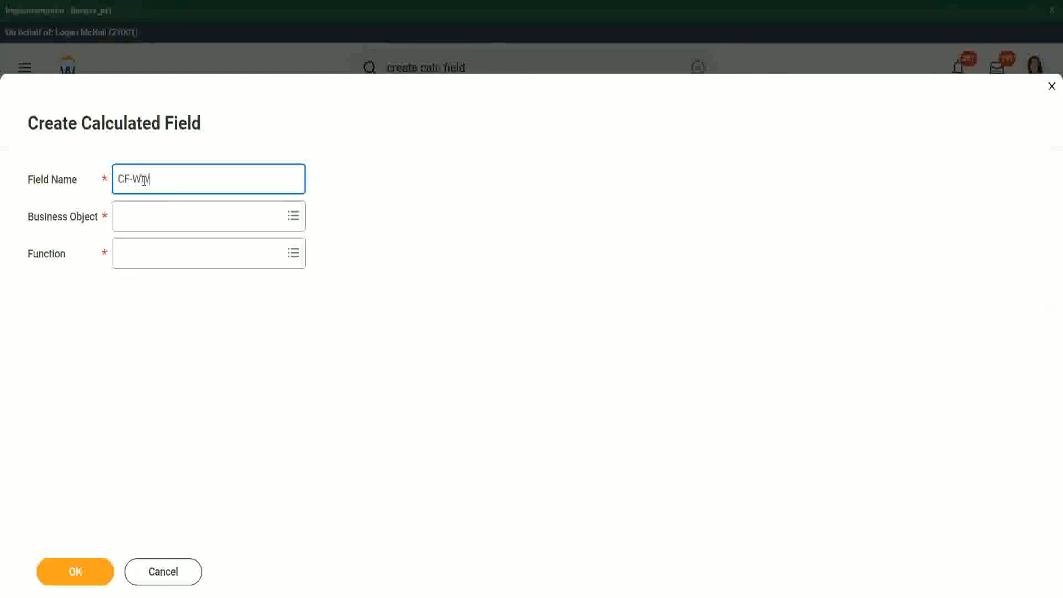
Complete the new calculated field's name as CF-WW-TF-Dependent Relationship is Child
type("-")
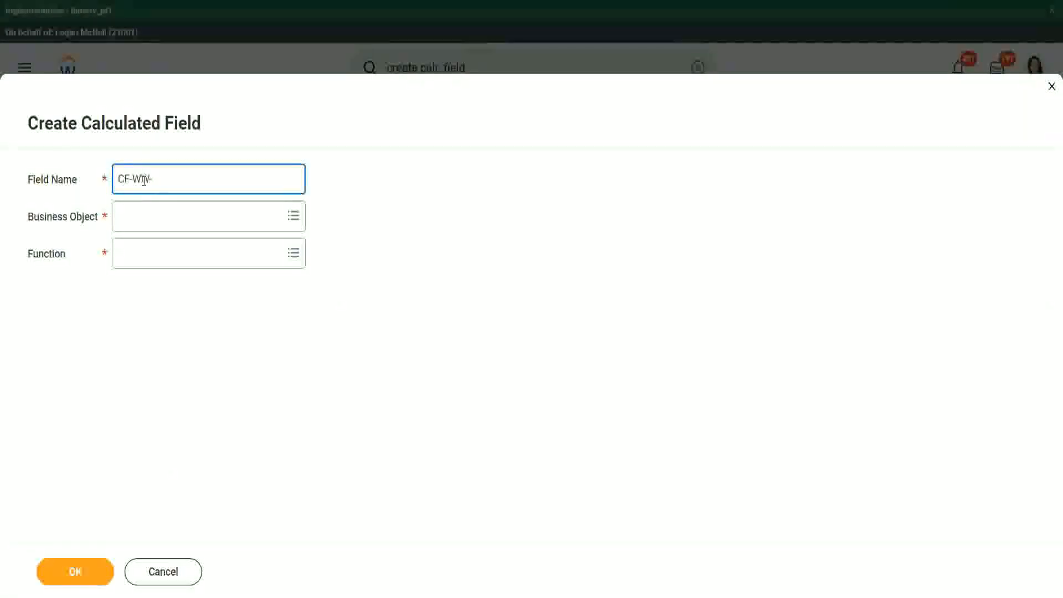
type("TF")
type("Relationship is ")
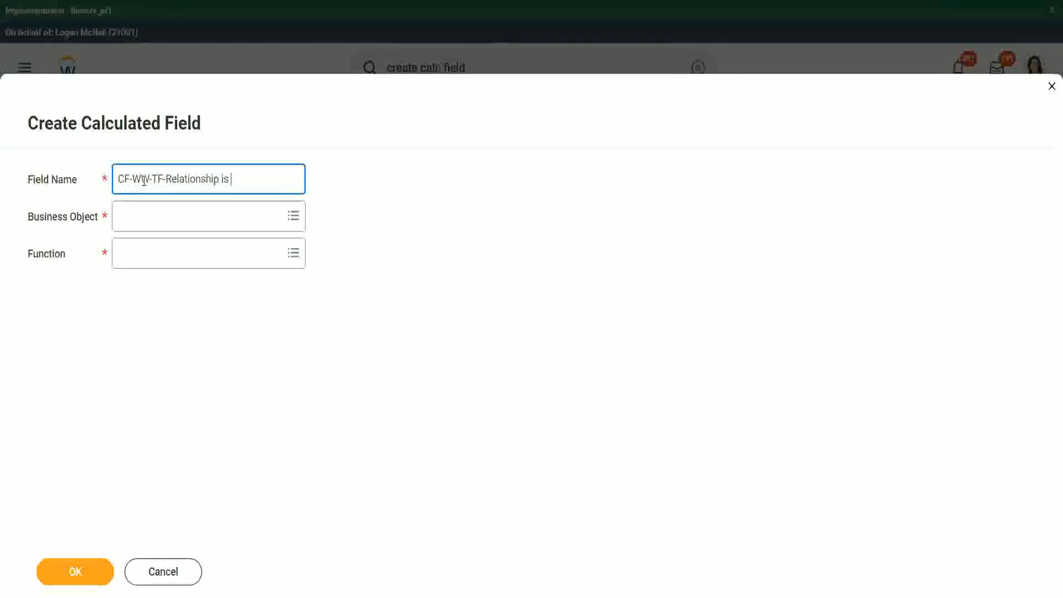
type("child")
key("Left")
key("Left")
key("shift+Right")
type("CDependent")
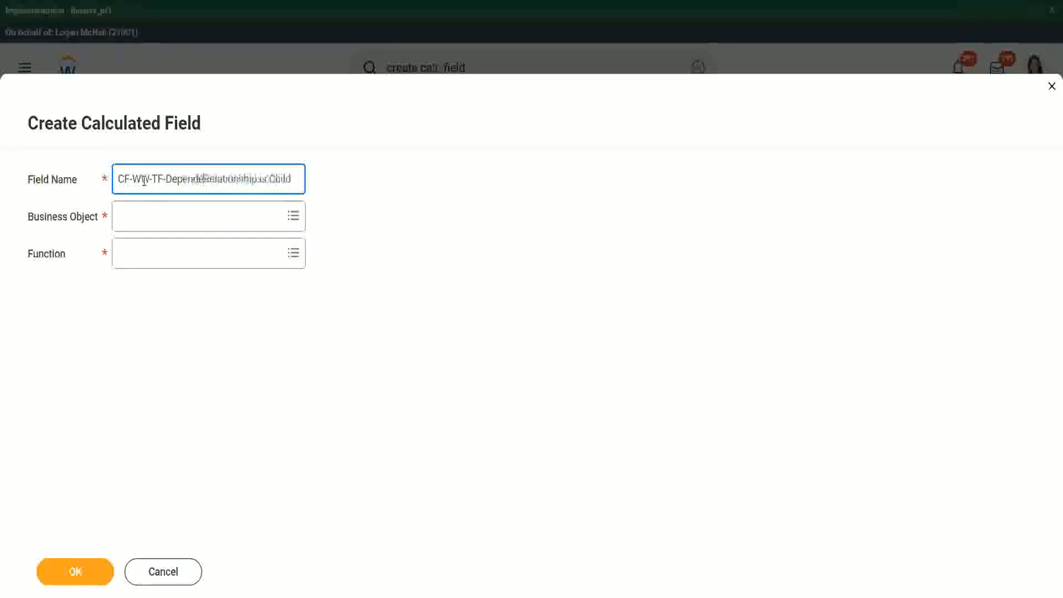
type("nt")
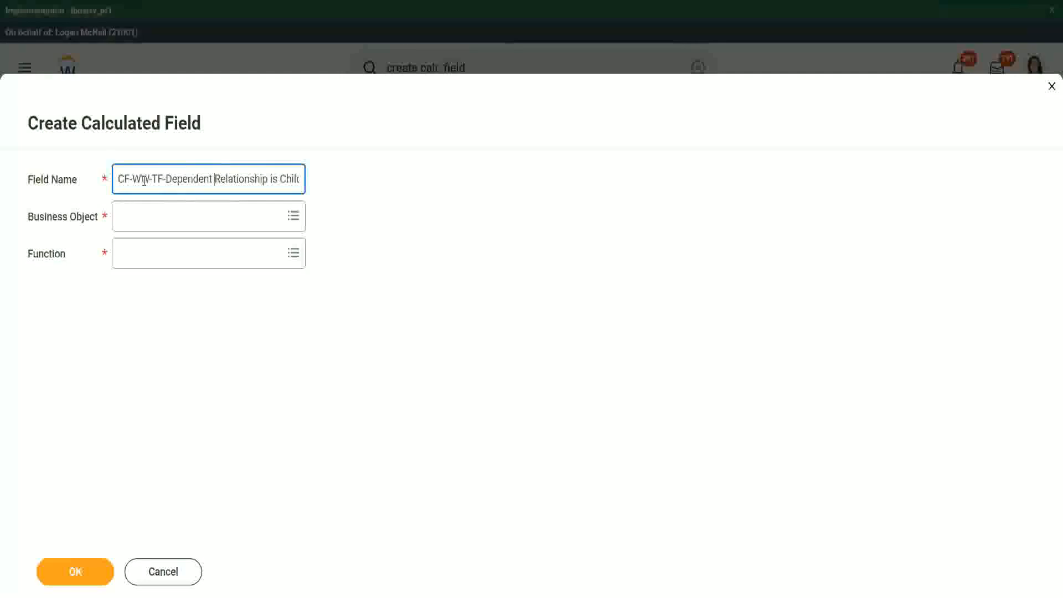
Set the business object to Dependent and the function to True/False Condition, and continue to the condition definition
key("Tab")
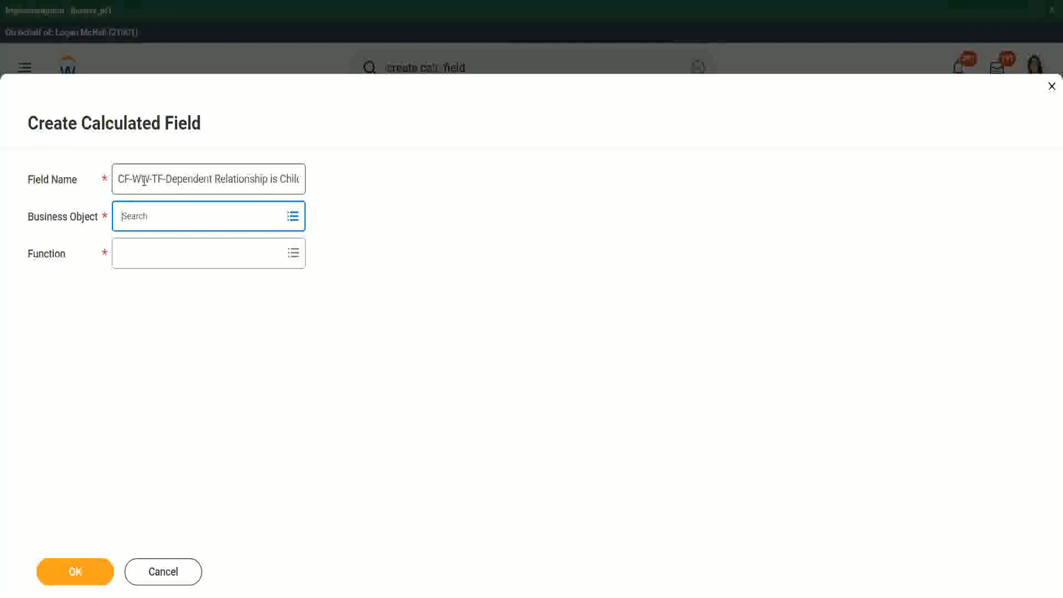
type("depedne")
key("Return")
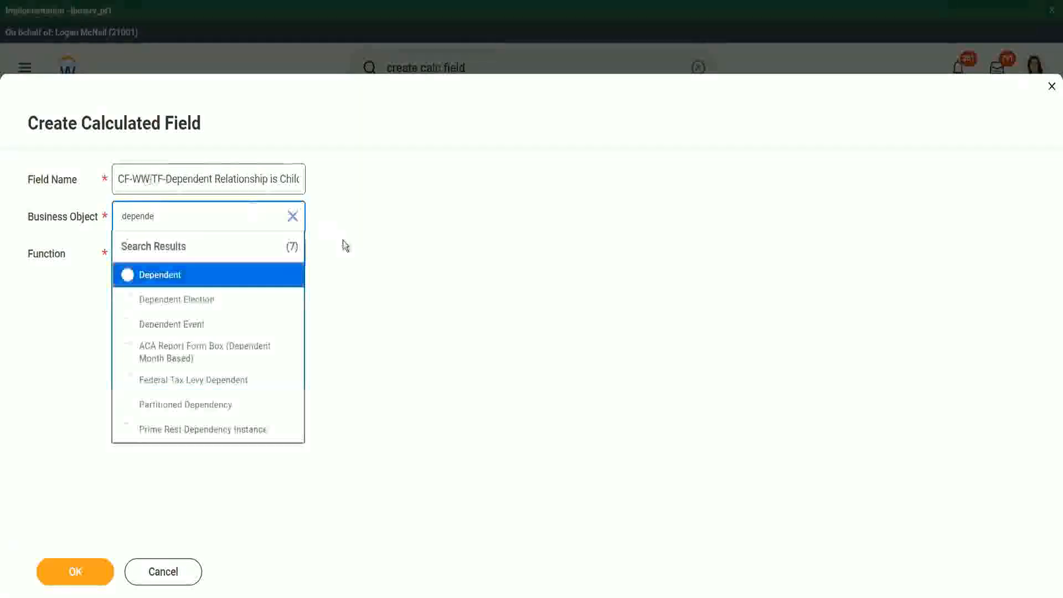
left_click(183, 281)
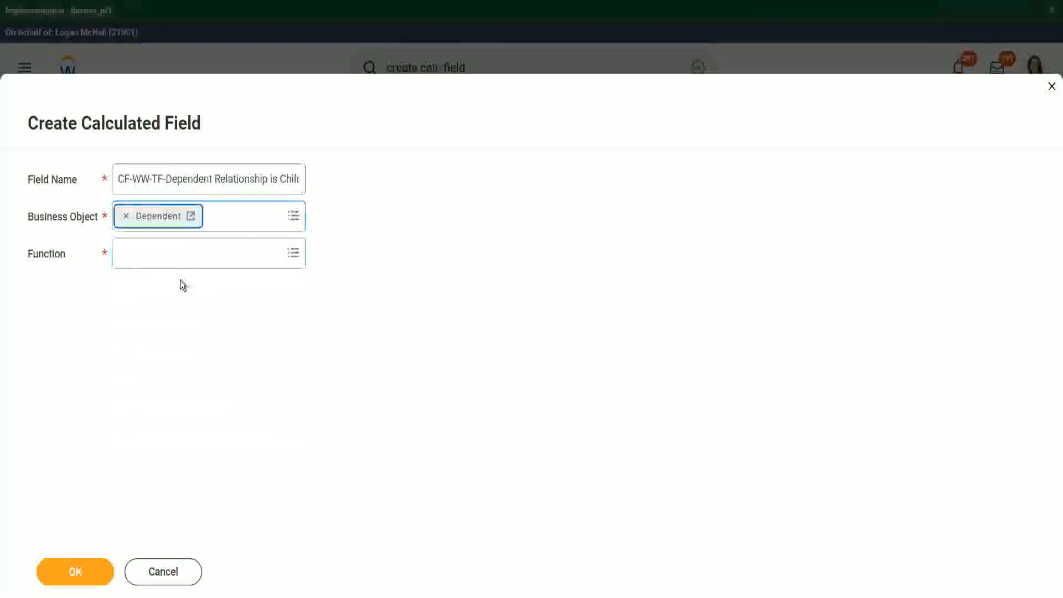
left_click(154, 250)
type("true")
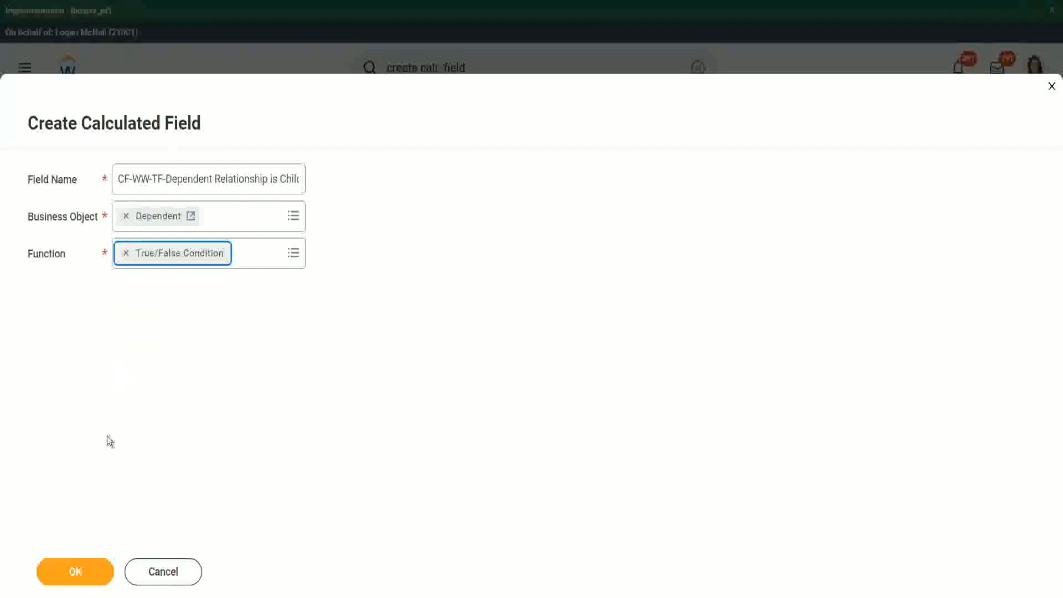
left_click(86, 574)
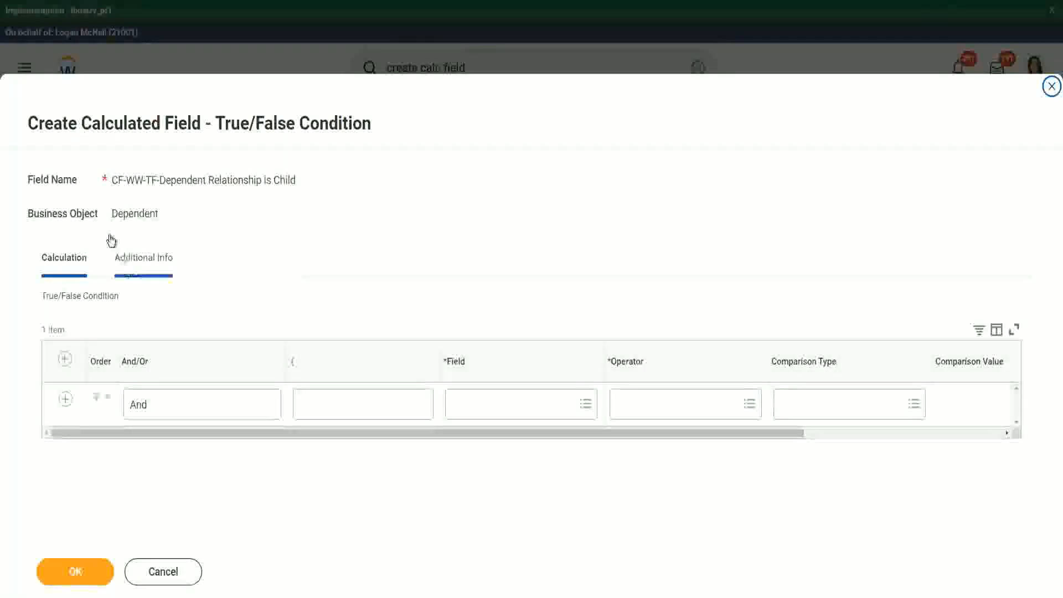
Choose the first Relationship field for the condition row and view its report field details
left_click_drag(113, 213, 157, 214)
left_click(439, 232)
left_click(483, 401)
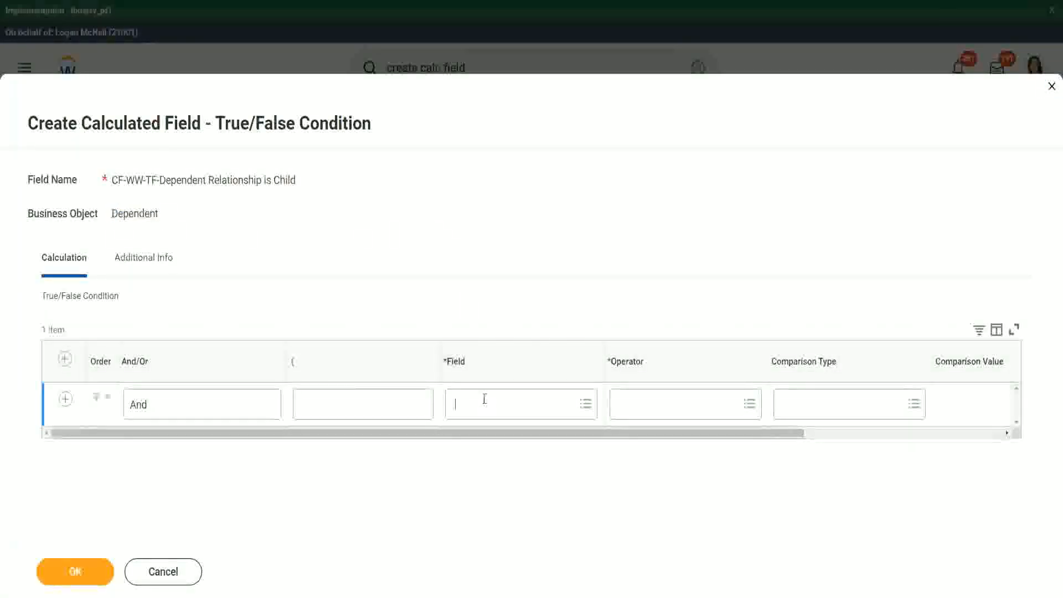
type("relation")
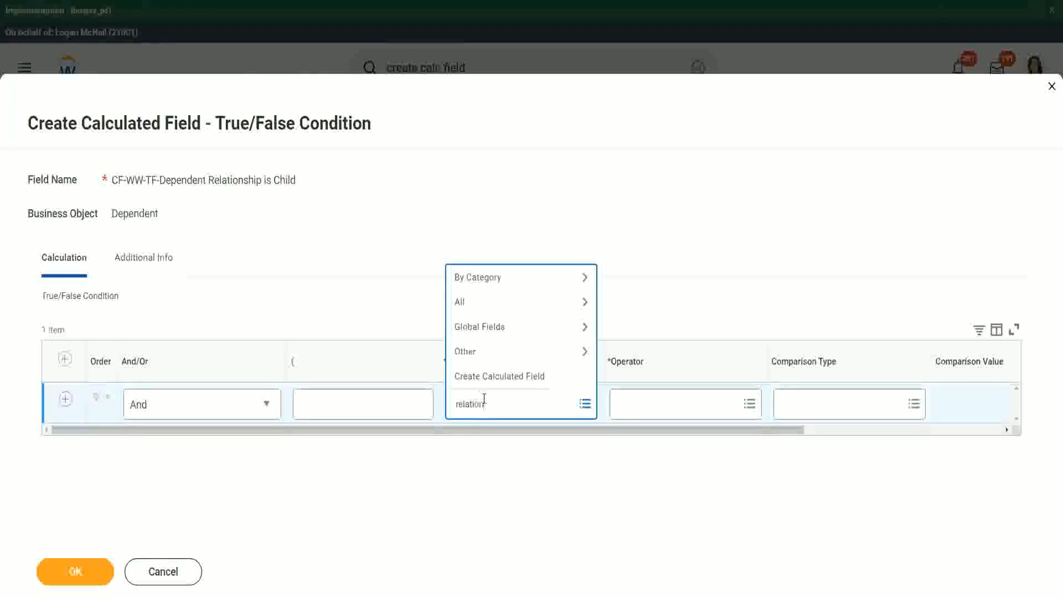
type("ship")
key("Return")
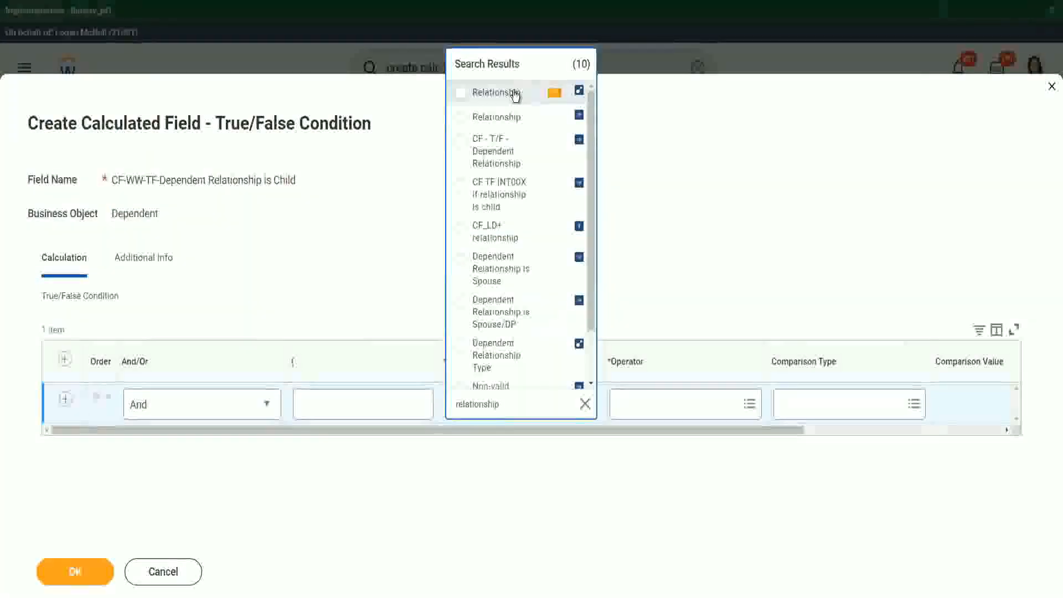
left_click(515, 94)
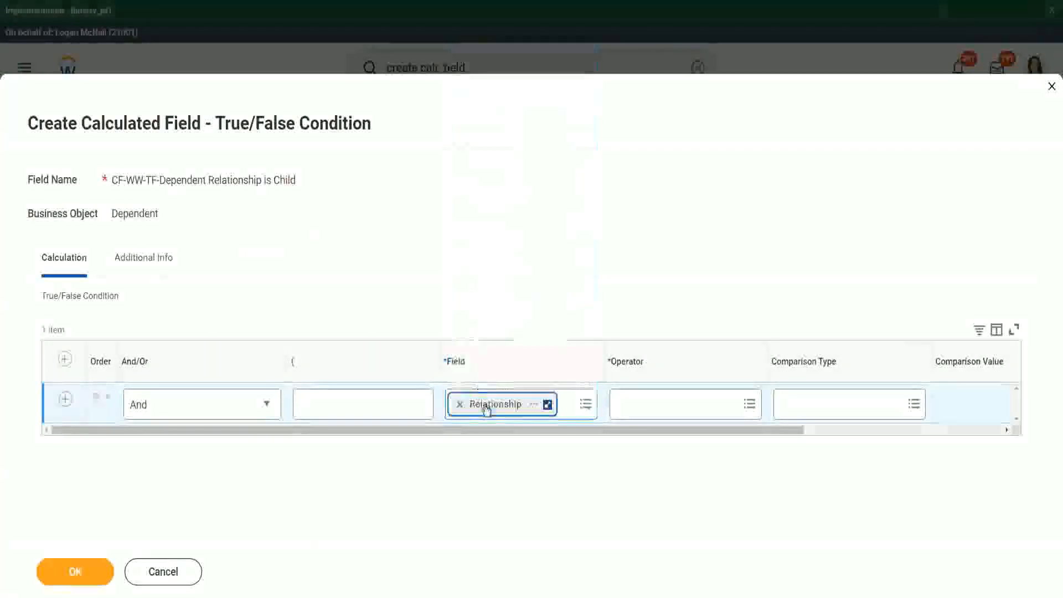
left_click(533, 407)
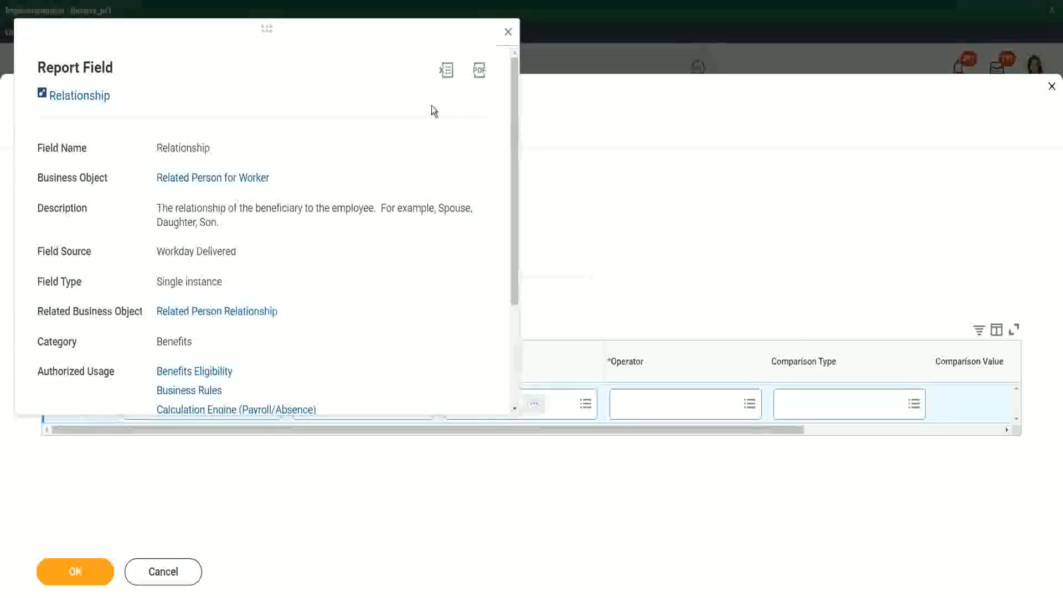
left_click(507, 33)
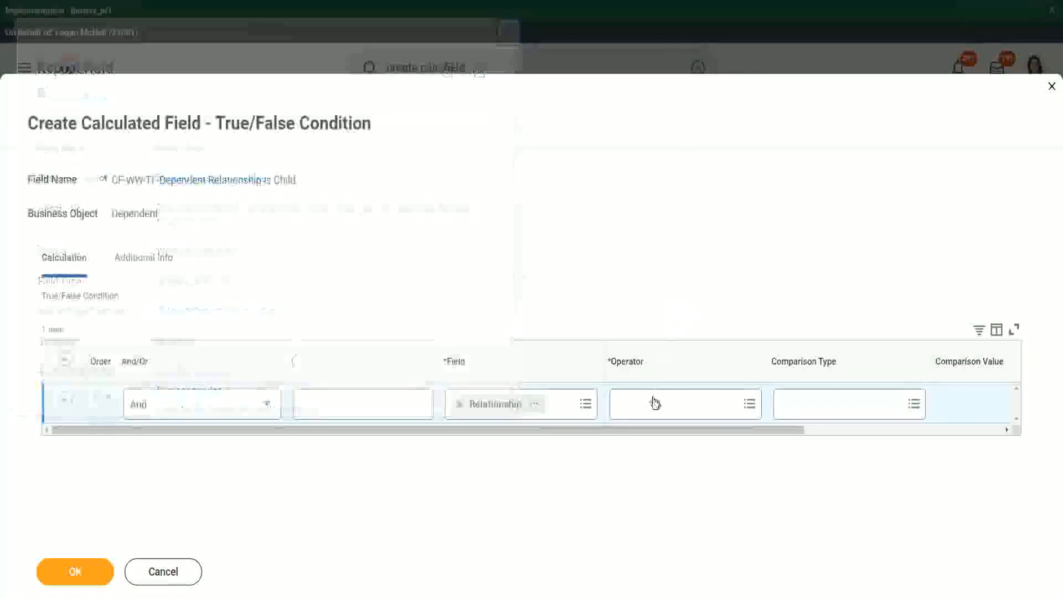
Set the condition's operator to in the selection list
left_click(655, 403)
left_click(666, 352)
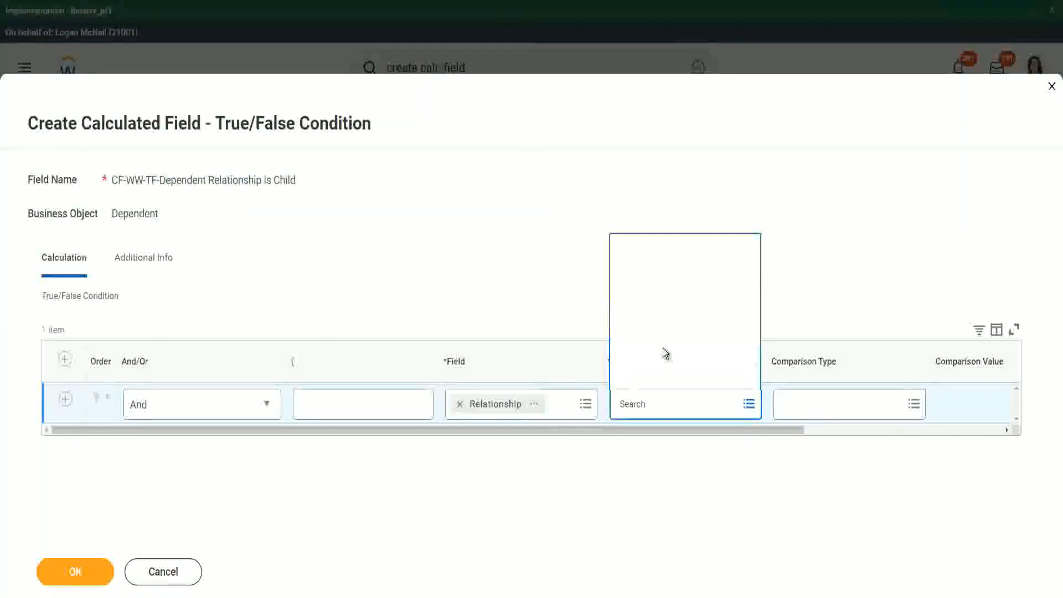
left_click(679, 304)
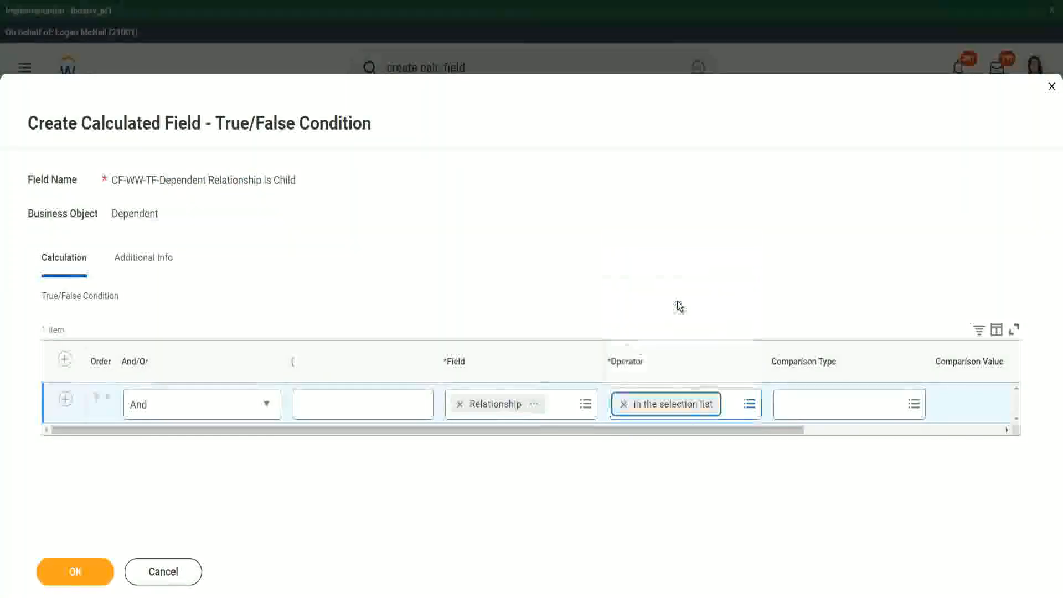
Select Child as the condition's comparison value and save the True/False calculated field
left_click_drag(683, 439, 896, 426)
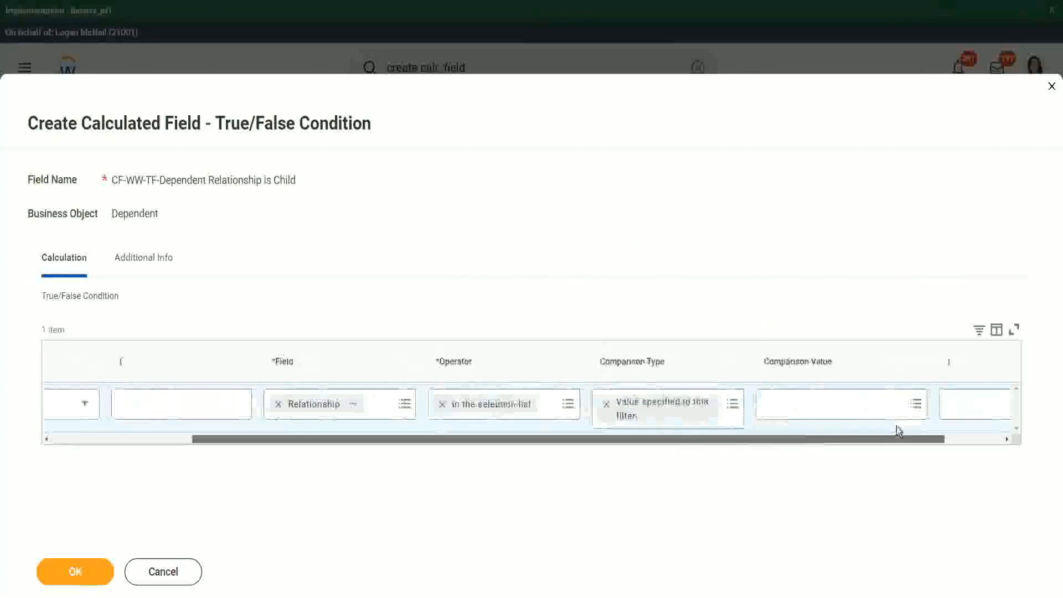
left_click(726, 405)
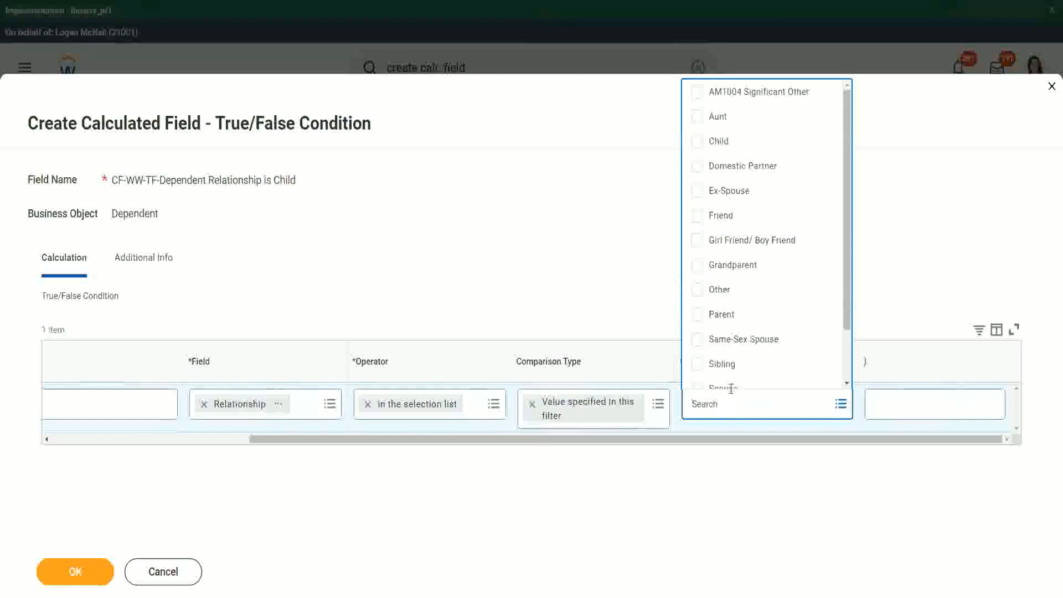
left_click(699, 145)
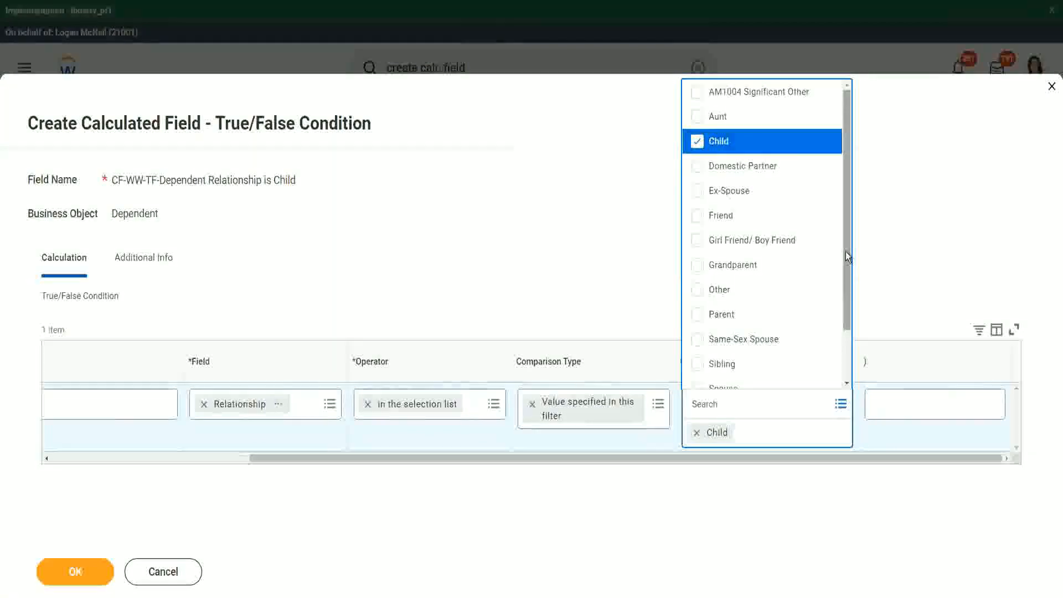
scroll(847, 251, "down", 2)
scroll(855, 268, "up", 2)
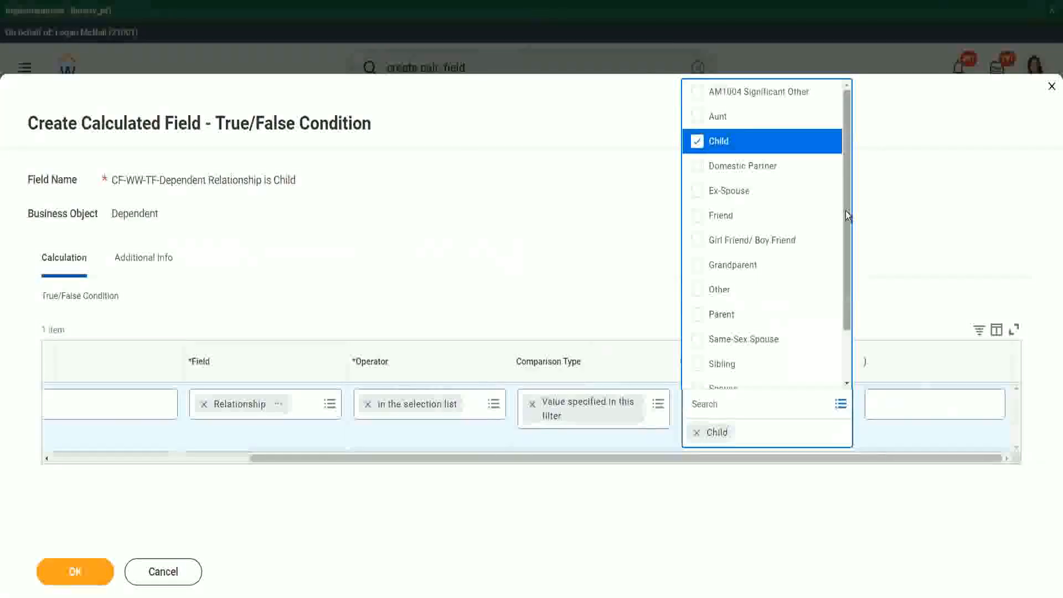
left_click_drag(845, 240, 845, 282)
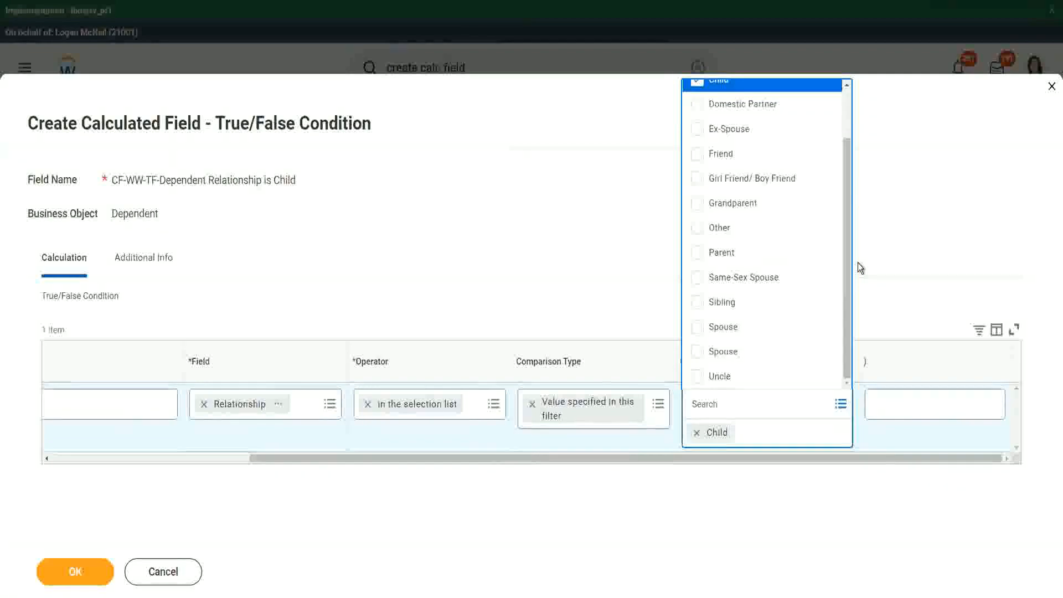
left_click(575, 253)
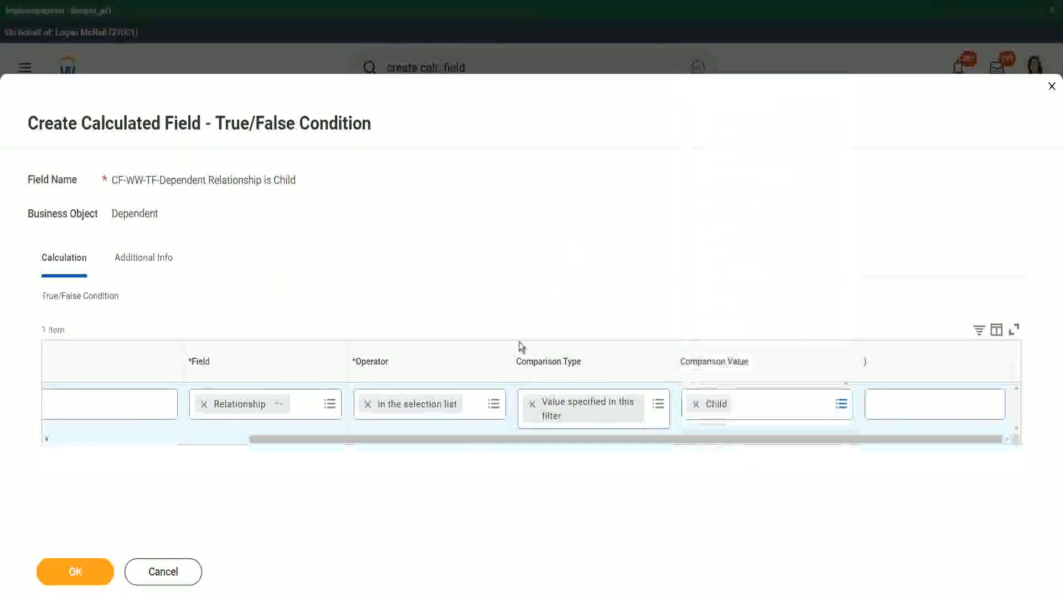
left_click_drag(303, 440, 77, 482)
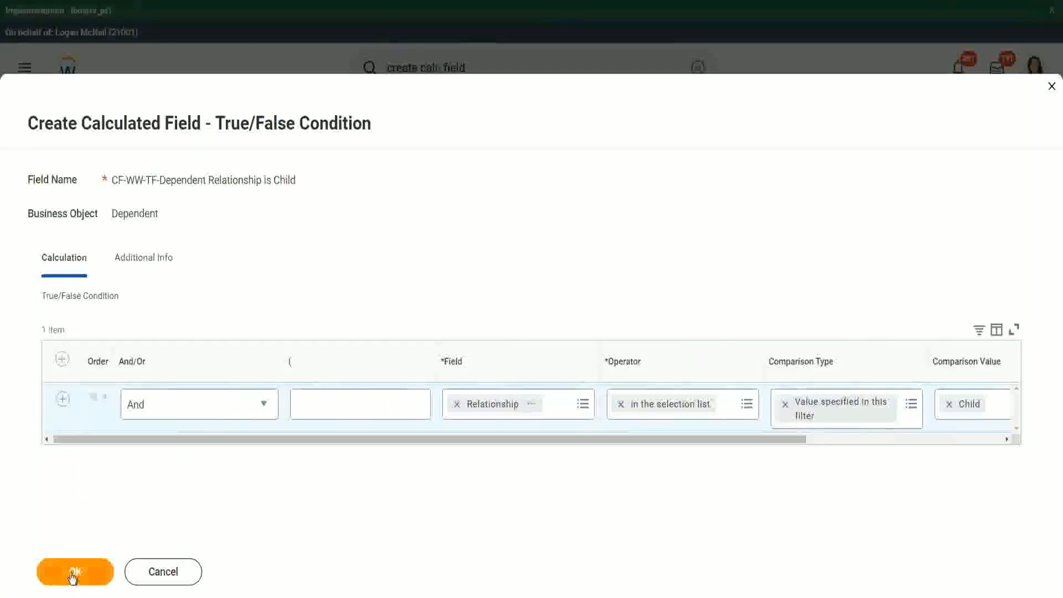
left_click(74, 573)
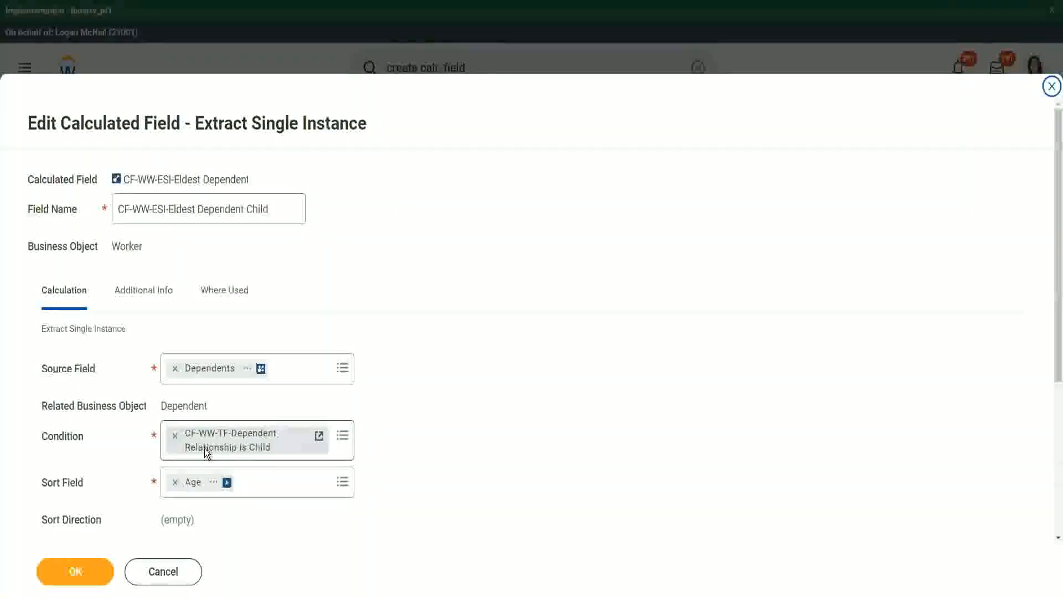
Save the Extract Single Instance field CF-WW-ESI-Eldest Dependent Child and copy its name
scroll(204, 447, "down", 3)
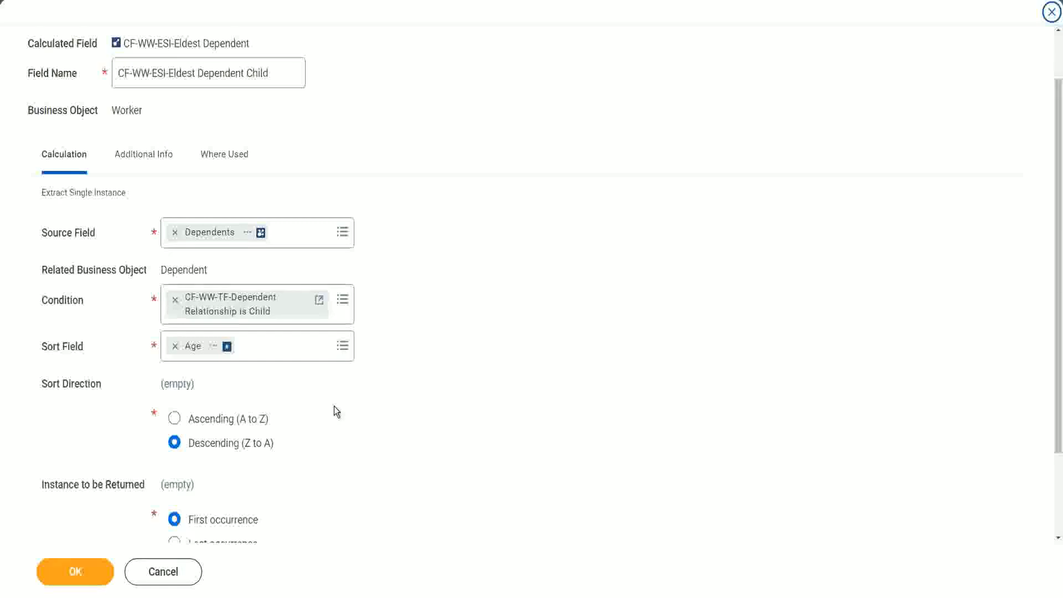
left_click(68, 575)
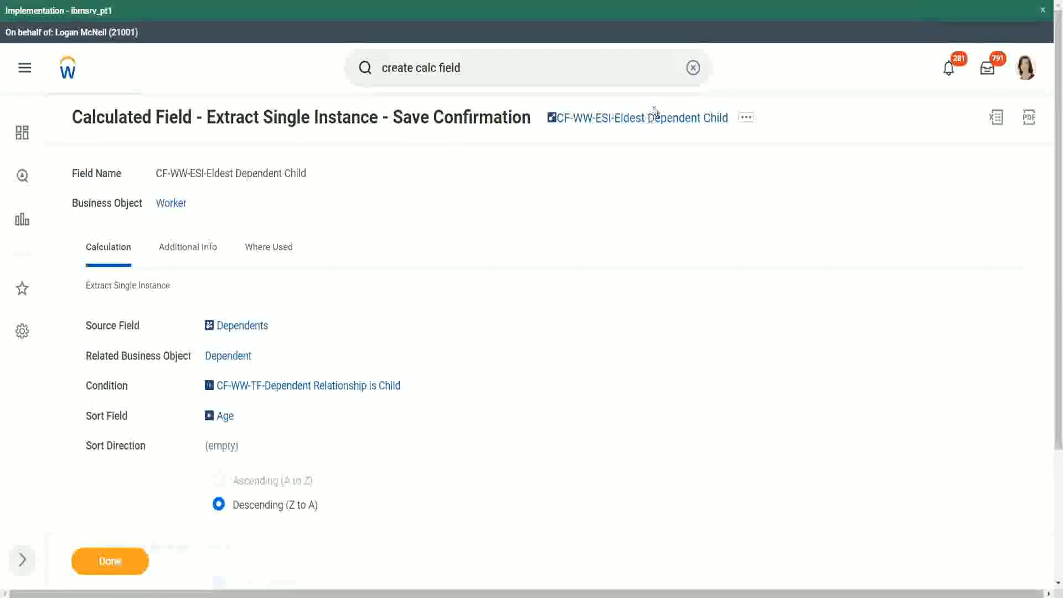
right_click(642, 123)
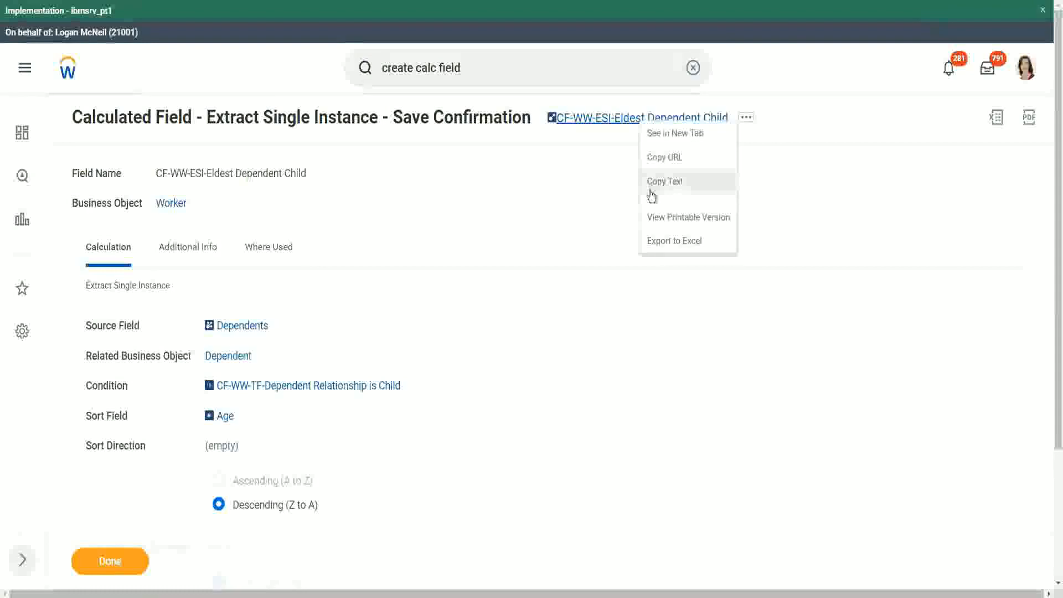
Go to the WW Base Pay Details report and open its custom report definition for editing
left_click(475, 67)
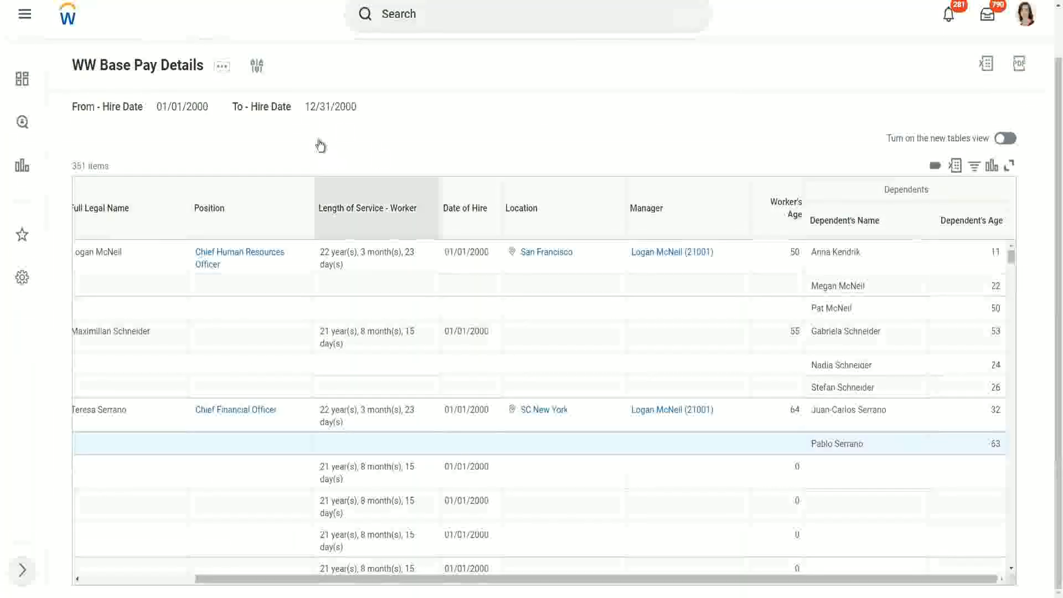
left_click(222, 67)
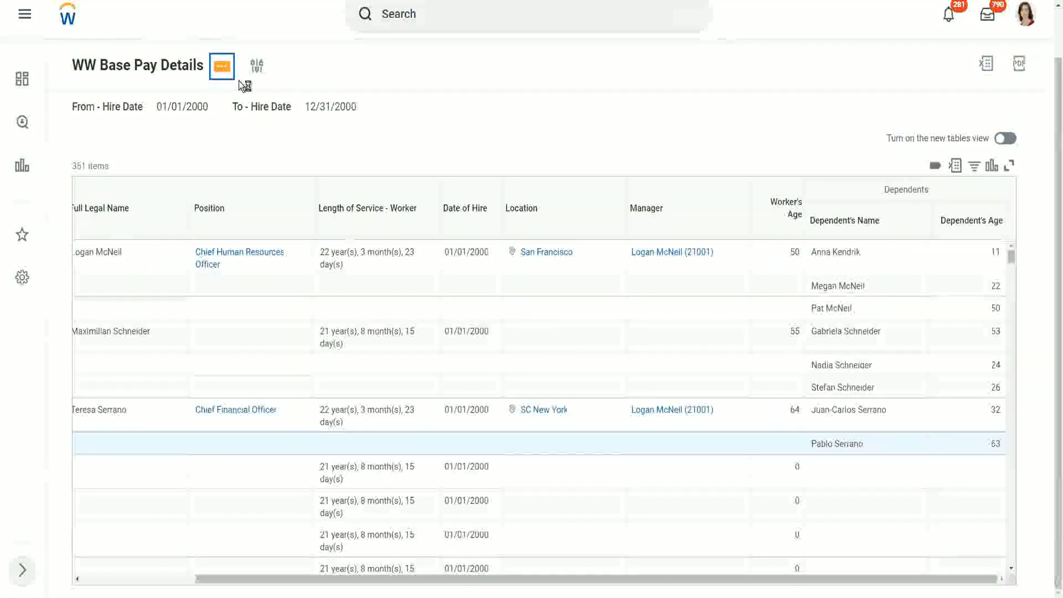
left_click(224, 73)
mouse_move(291, 126)
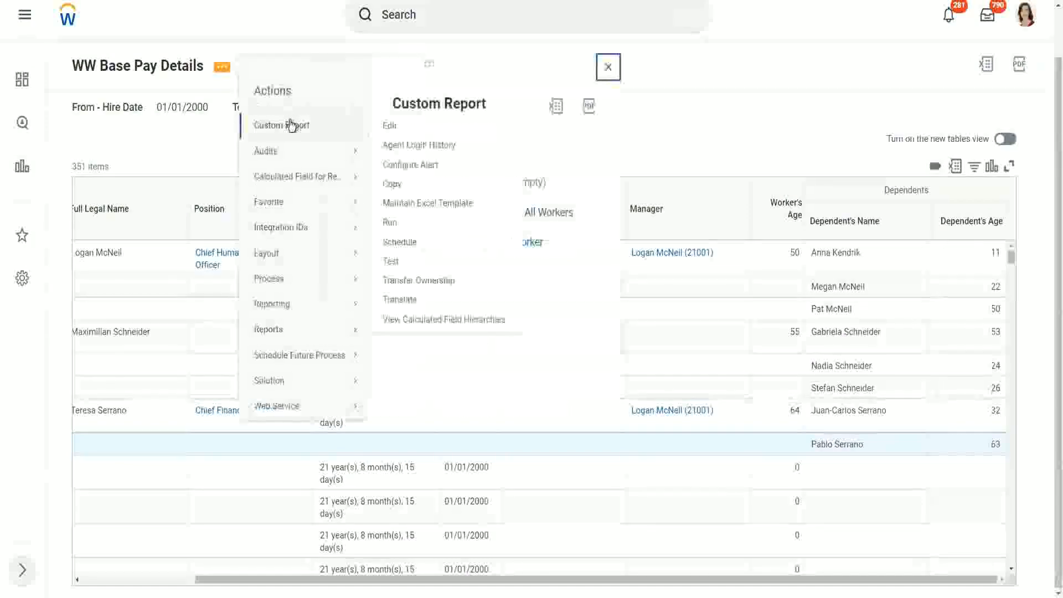
left_click(391, 126)
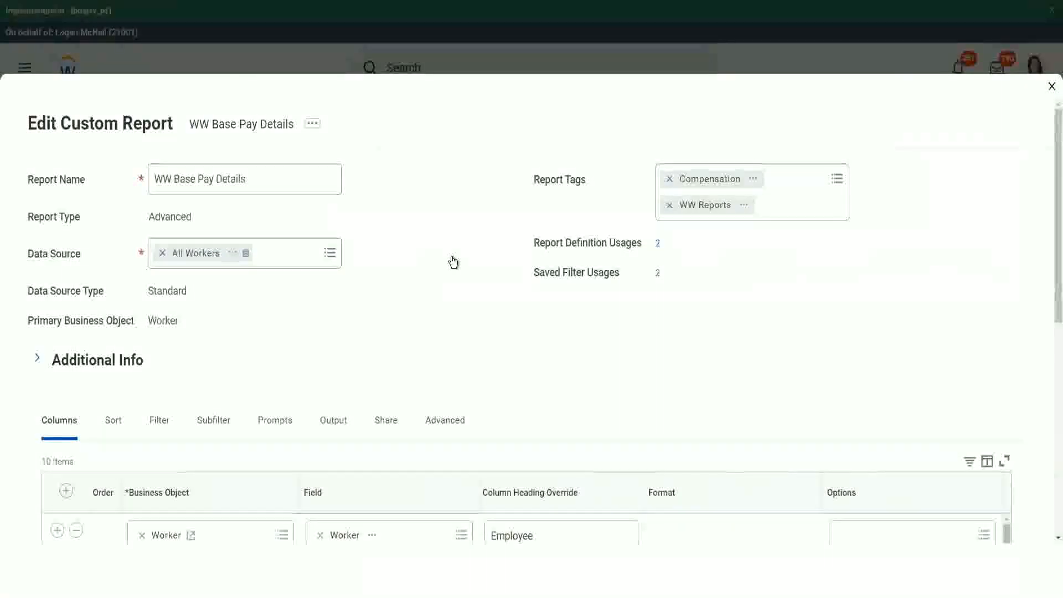
Add a Worker row below Worker's Age in the report columns, using the field CF-WW-ESI-Eldest Dependent Child
scroll(454, 262, "down", 5)
scroll(297, 402, "down", 3)
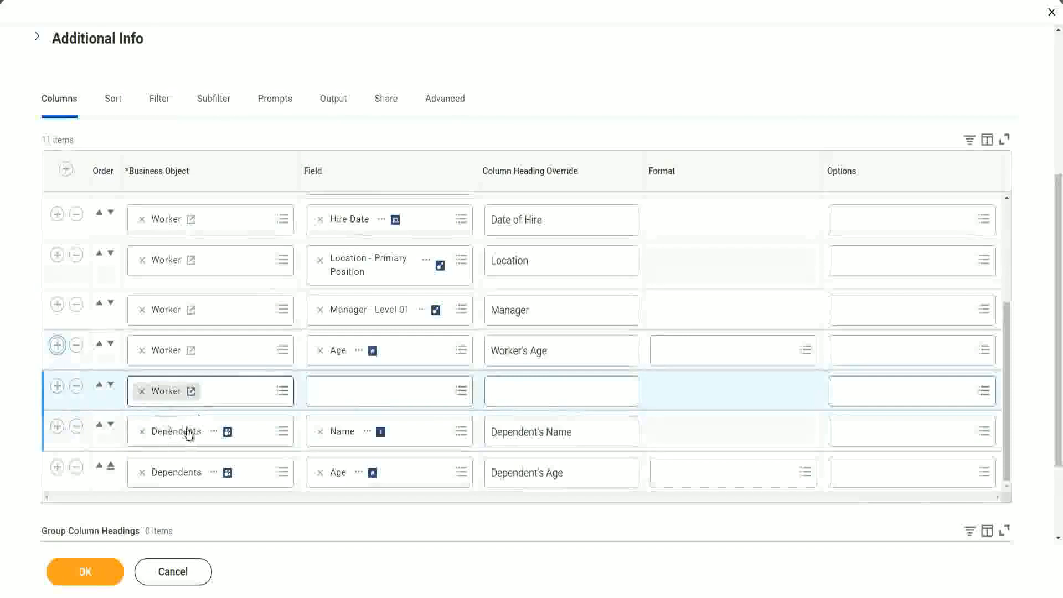
left_click(351, 386)
type("CF-WW-ESI-Eldest Dependent Child")
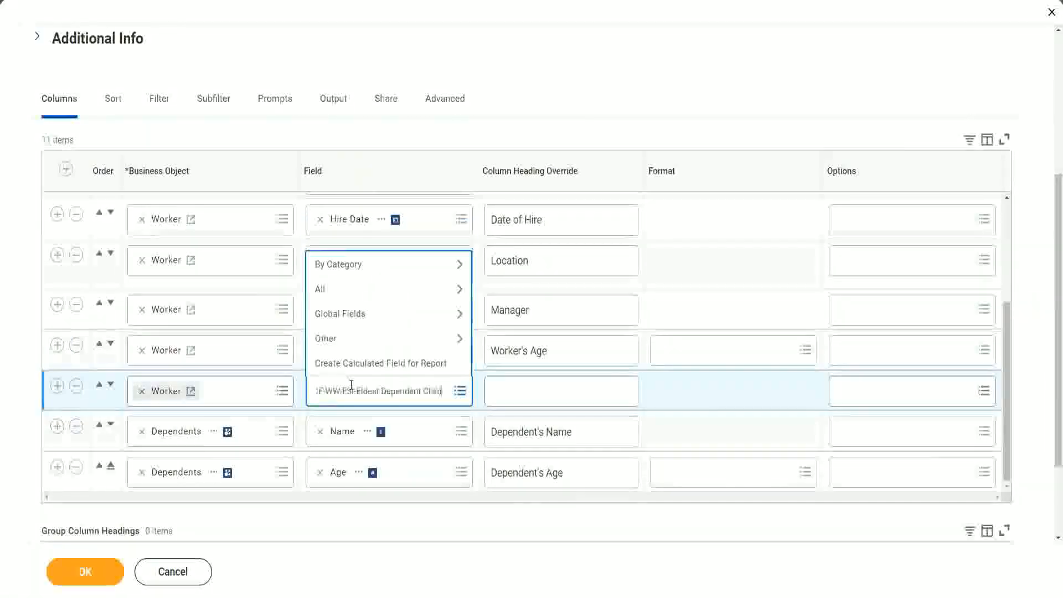
key("Return")
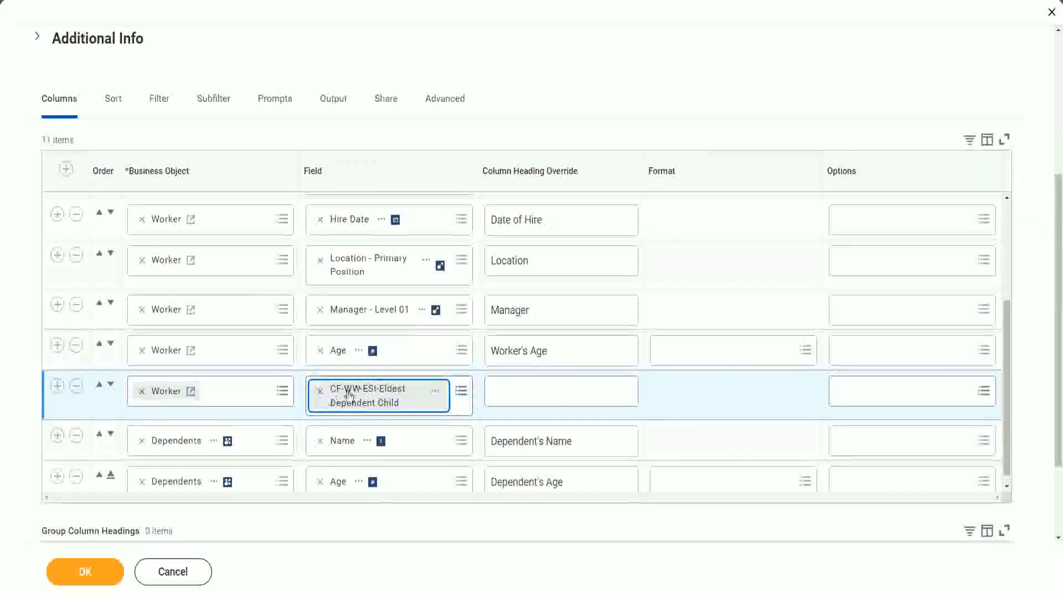
Set the new row's column heading override to Eldest Dependent Child and save the report definition
left_click(513, 392)
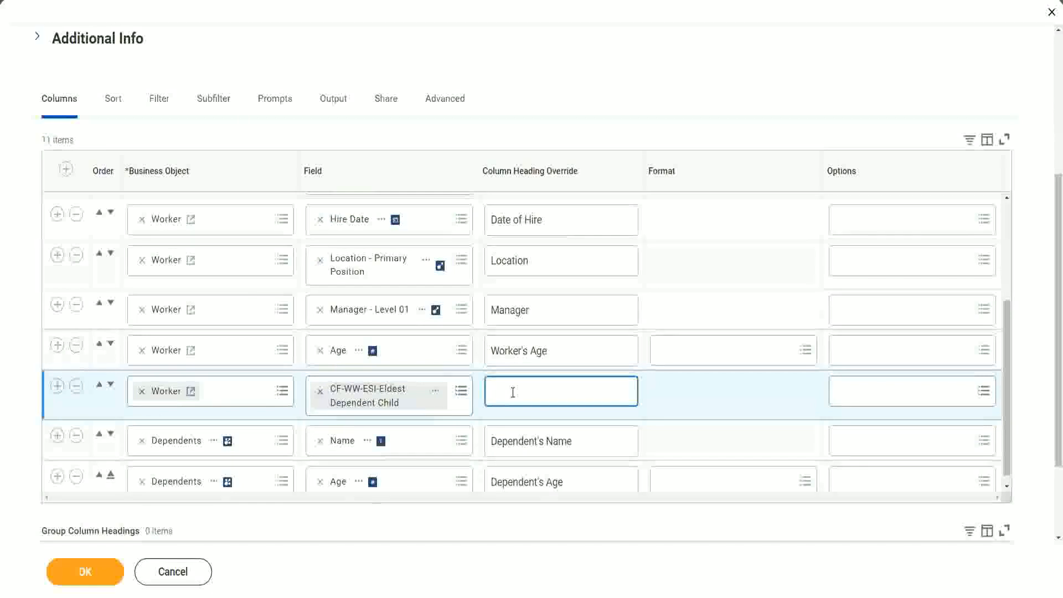
type("Eld")
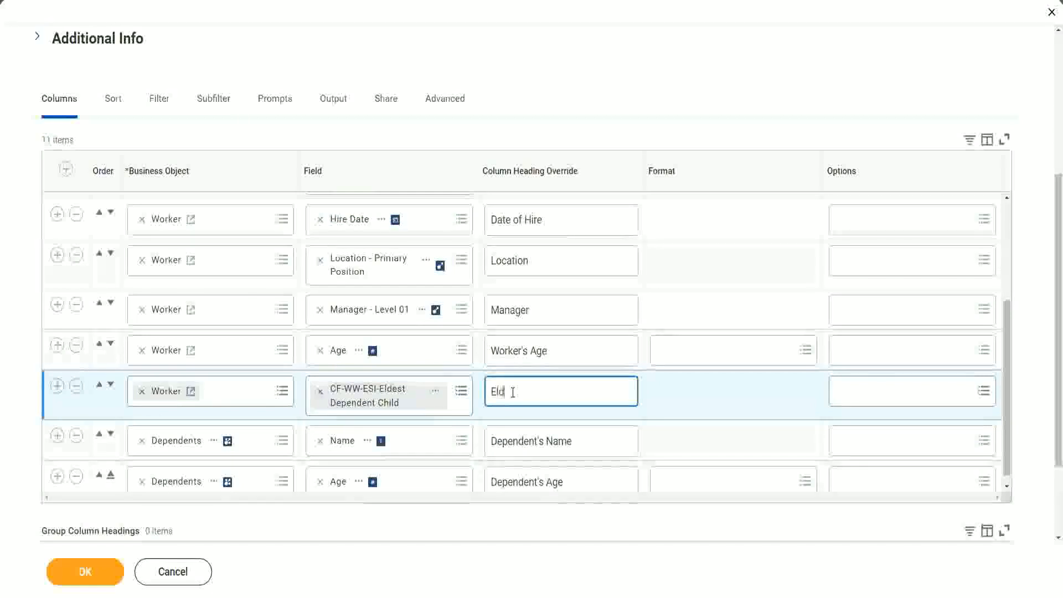
type("est De")
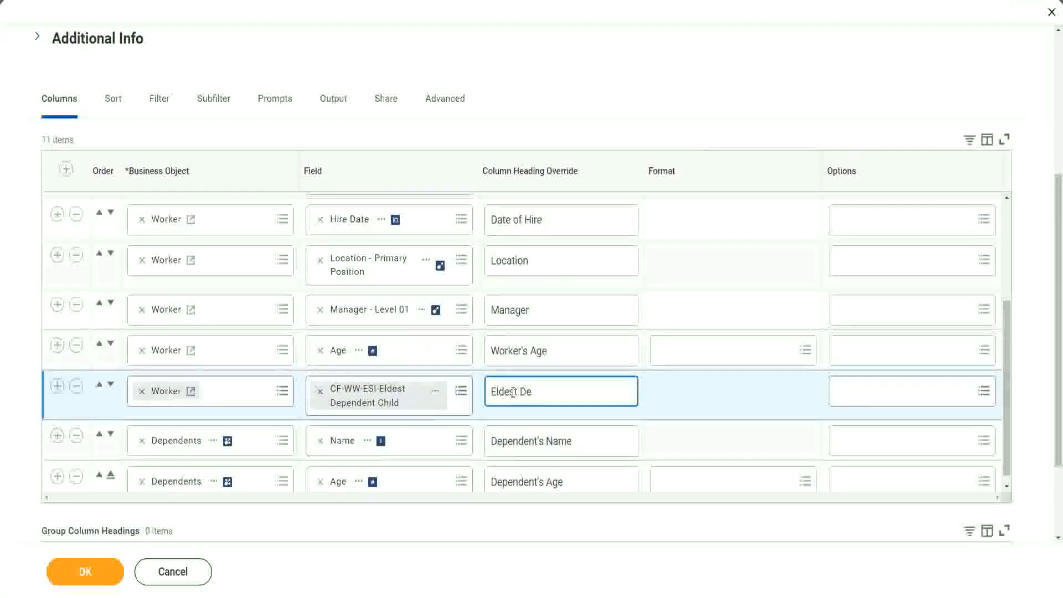
type("penden")
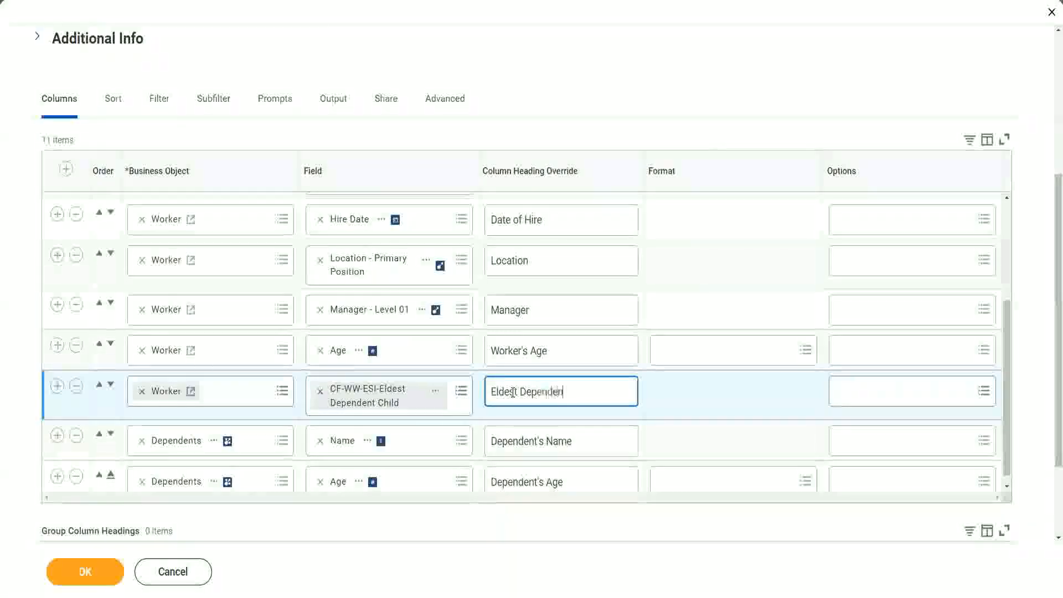
type("t Child")
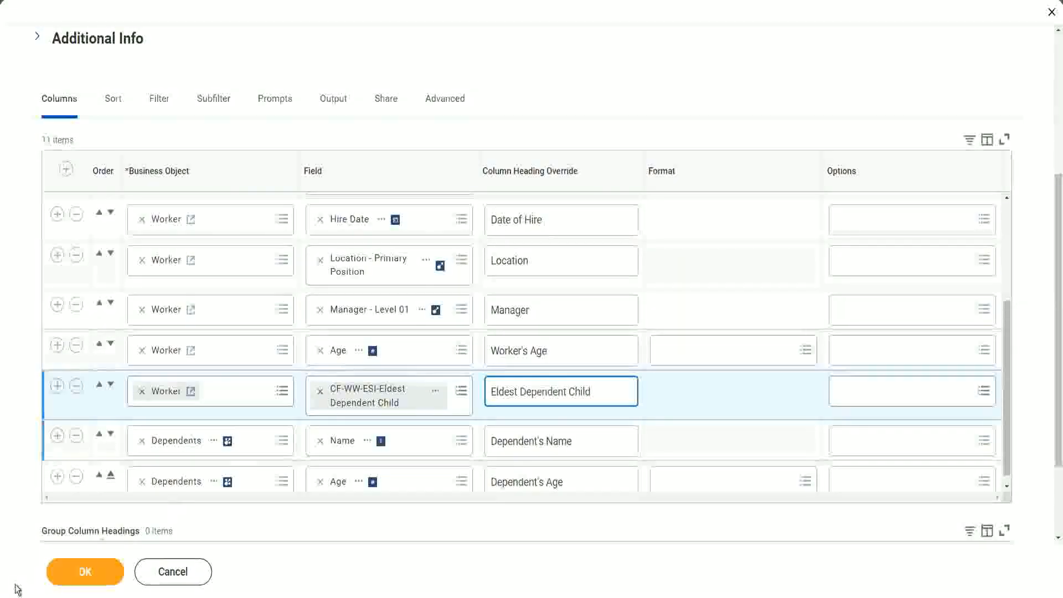
left_click(130, 501)
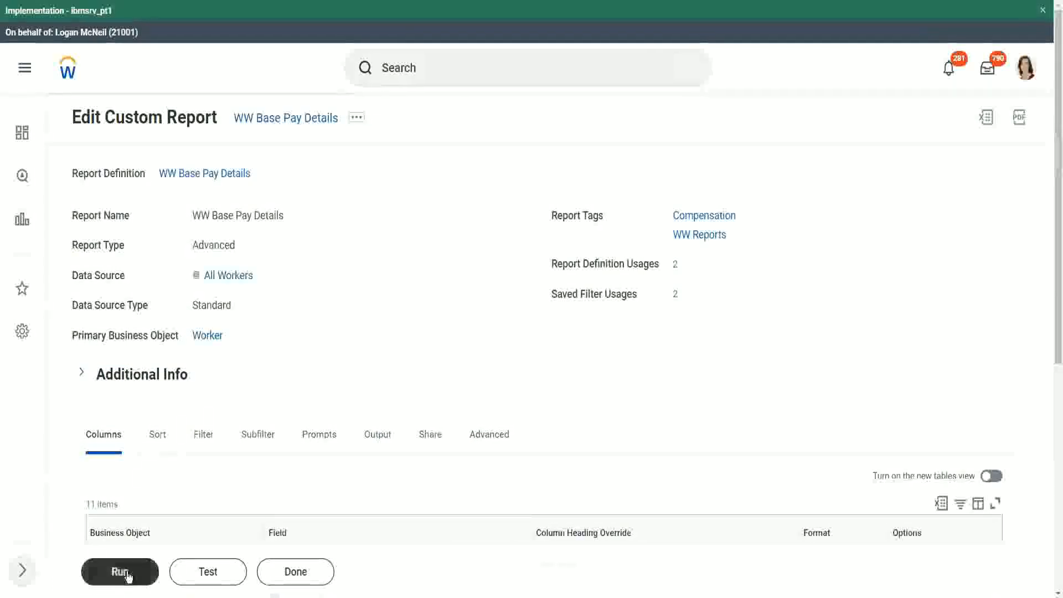
Run the WW Base Pay Details report for hire dates from 01/01/2000 to 12/31/2000
left_click(126, 572)
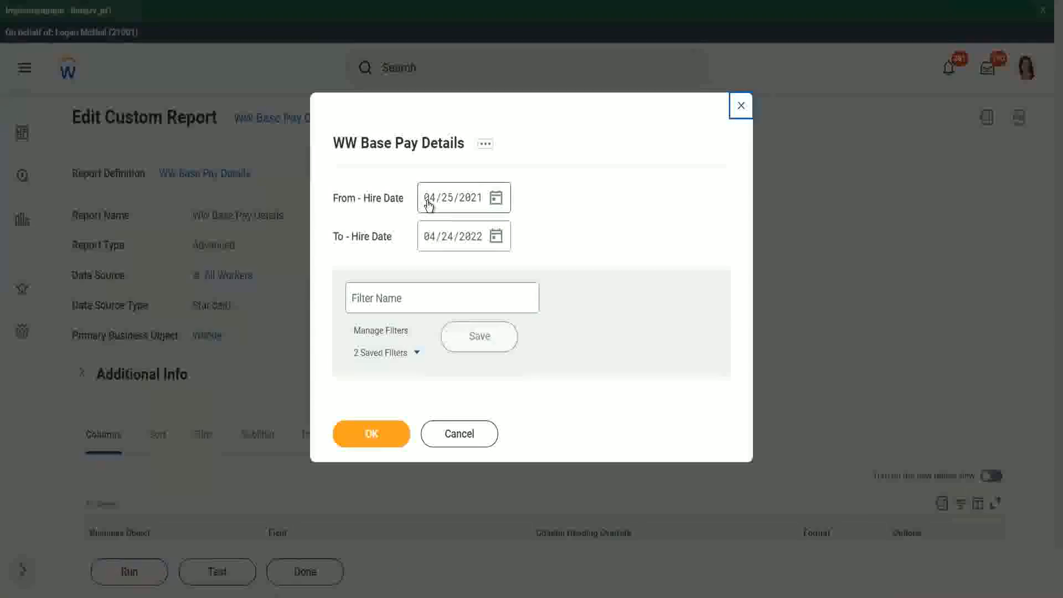
left_click(428, 204)
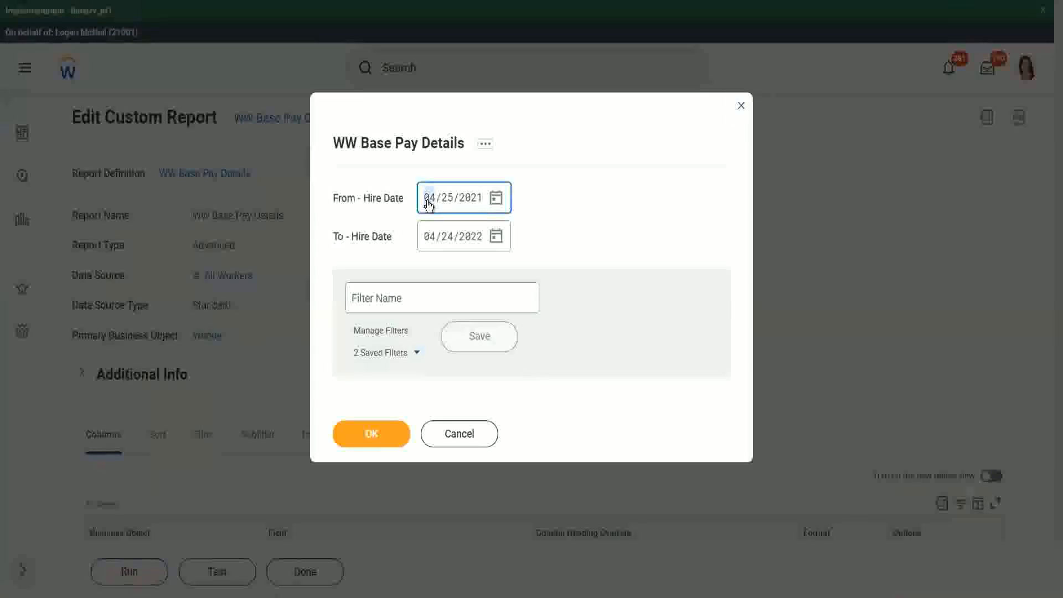
type("0101")
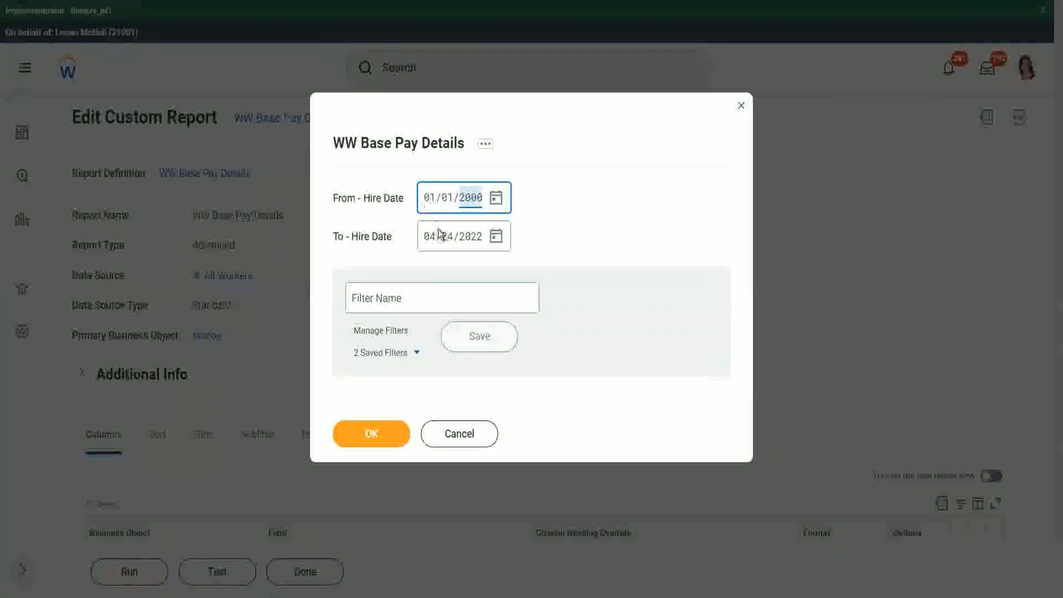
left_click(429, 244)
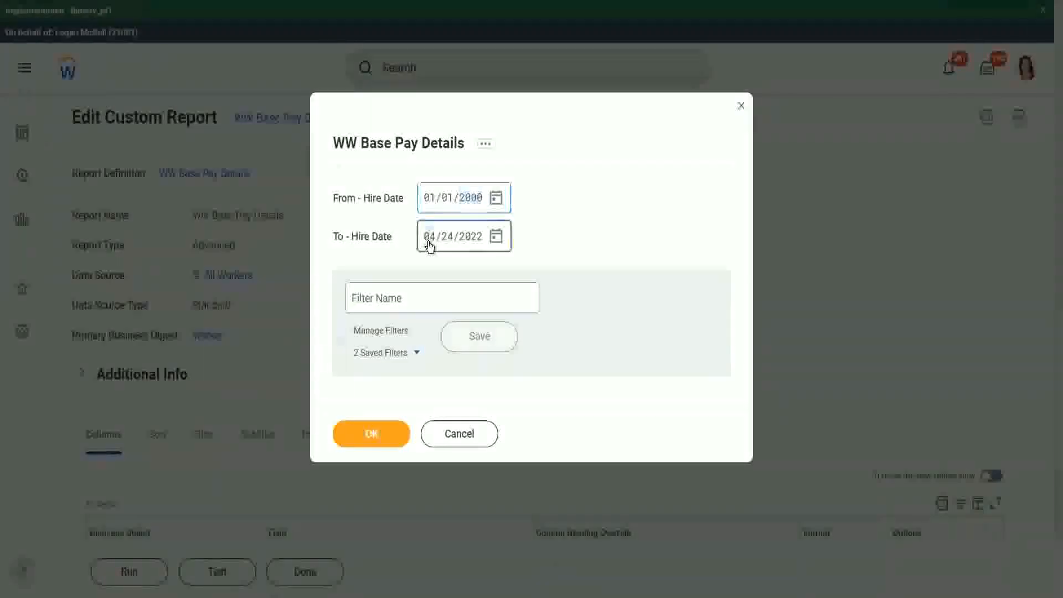
type("12/31/")
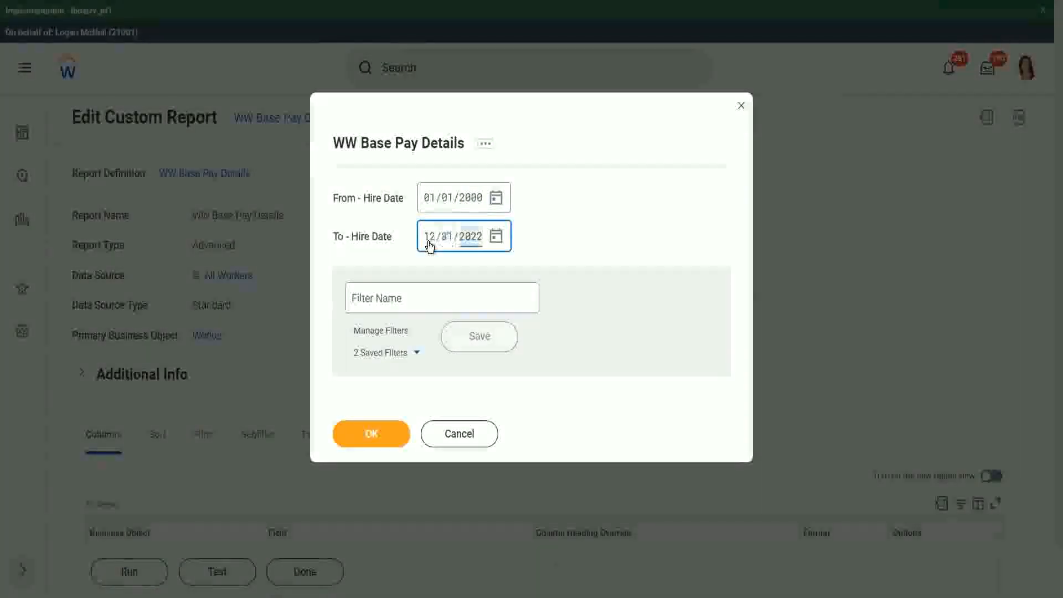
type("2000")
left_click(382, 434)
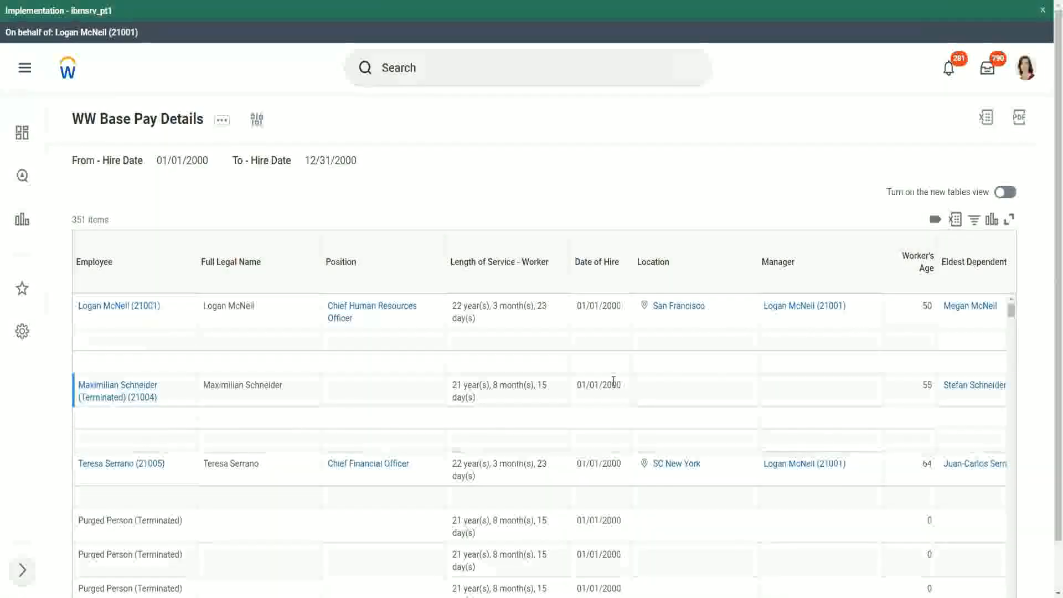
Compare the first worker's Eldest Dependent Child value with the listed dependents' names and ages
scroll(614, 385, "down", 1)
scroll(955, 378, "up", 1)
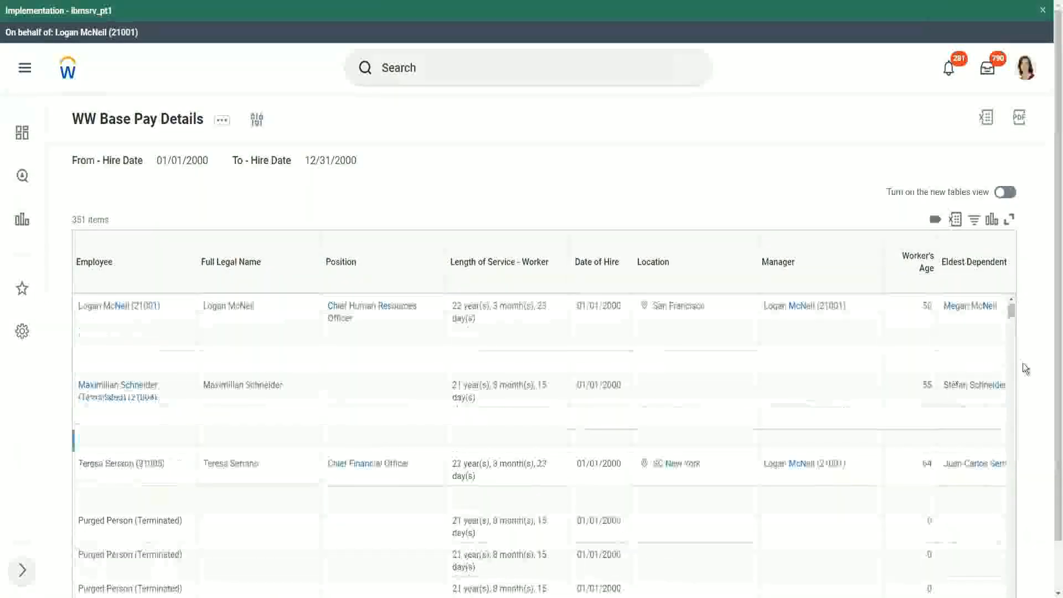
scroll(1051, 416, "down", 1)
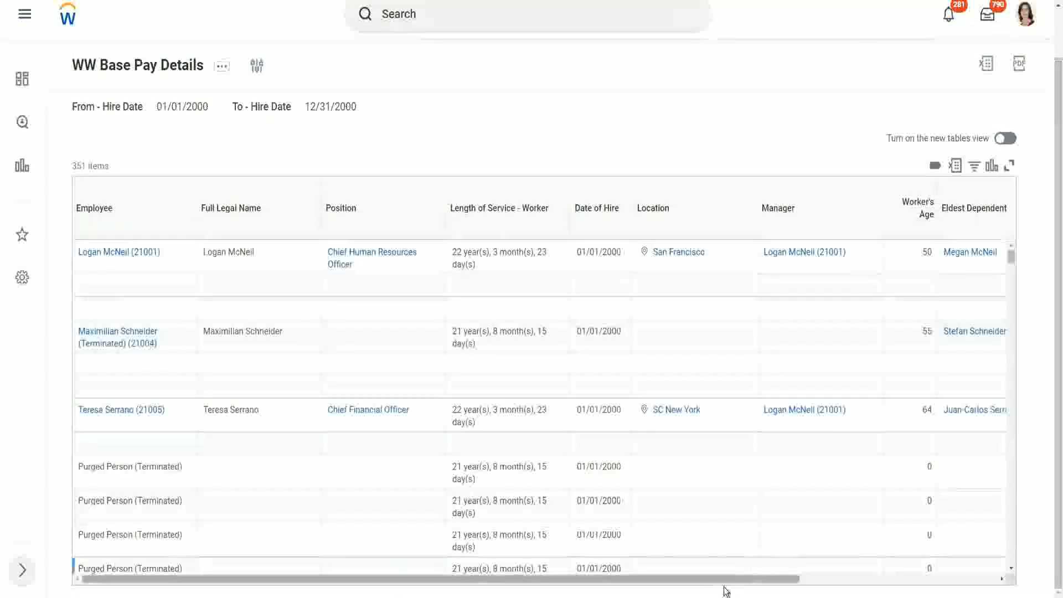
left_click_drag(742, 580, 992, 593)
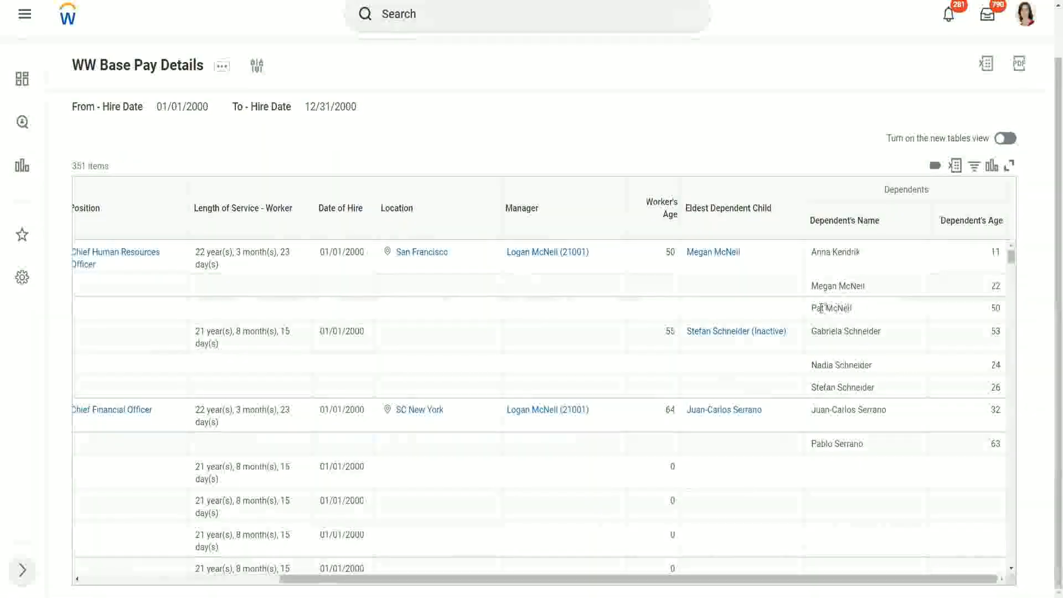
left_click_drag(812, 308, 859, 257)
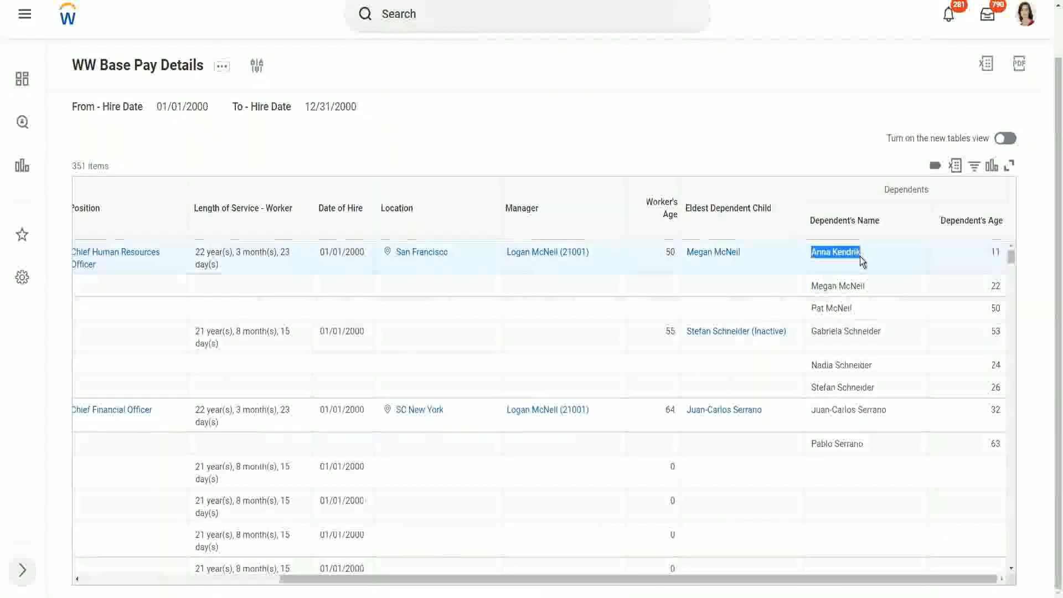
left_click(843, 249)
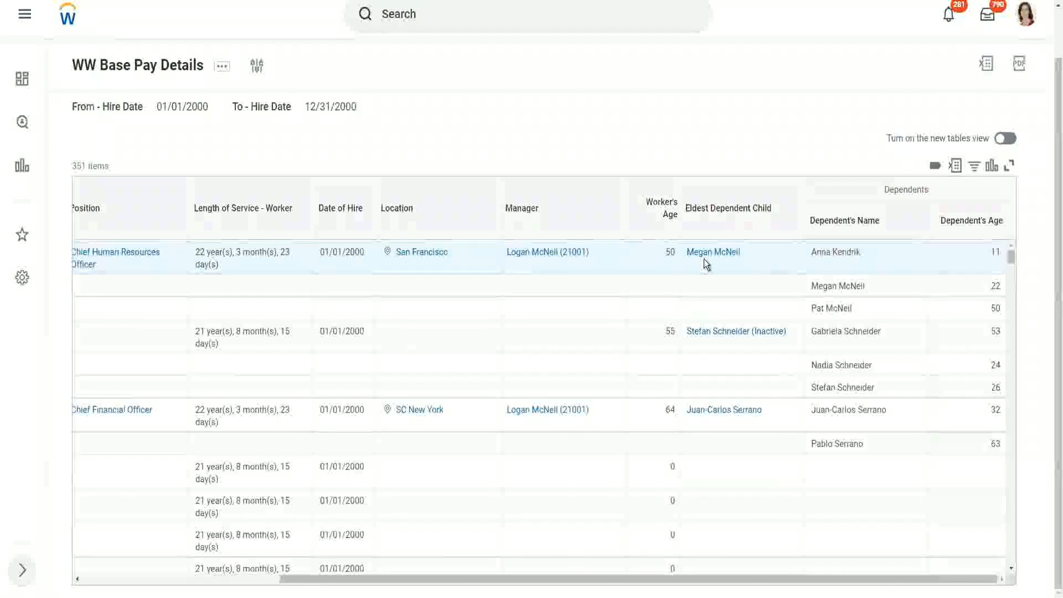
mouse_move(706, 258)
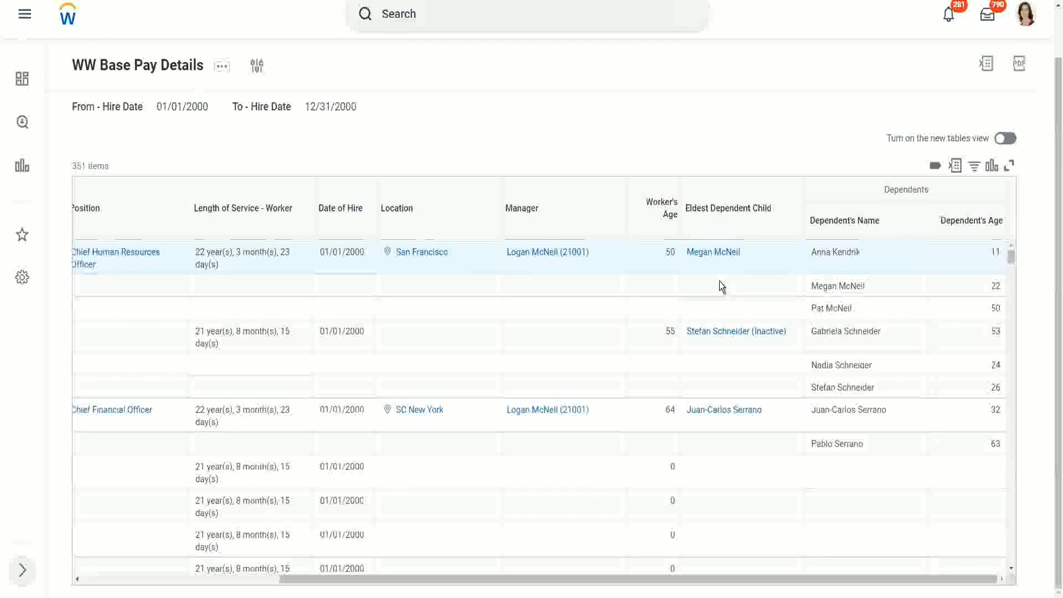
Open the first worker's eldest dependent child record and review its relationship, age and other details
right_click(709, 251)
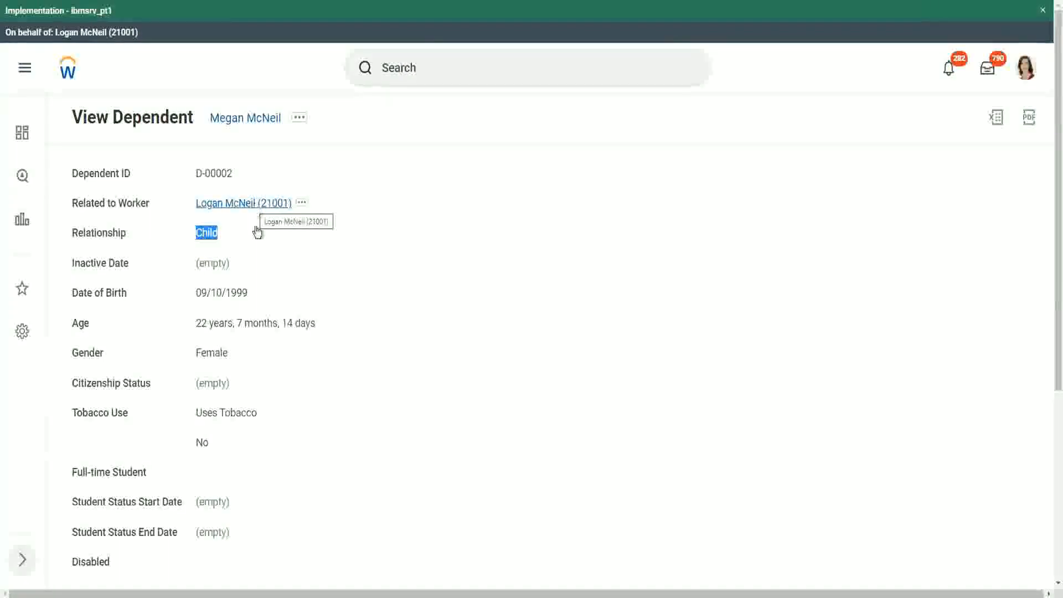
left_click(312, 320)
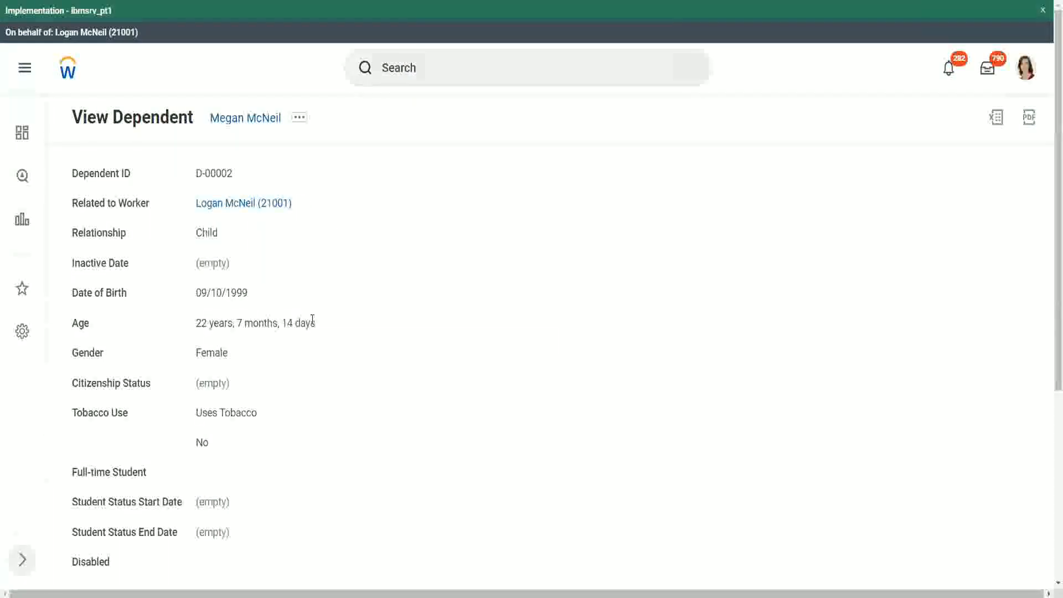
scroll(297, 362, "down", 4)
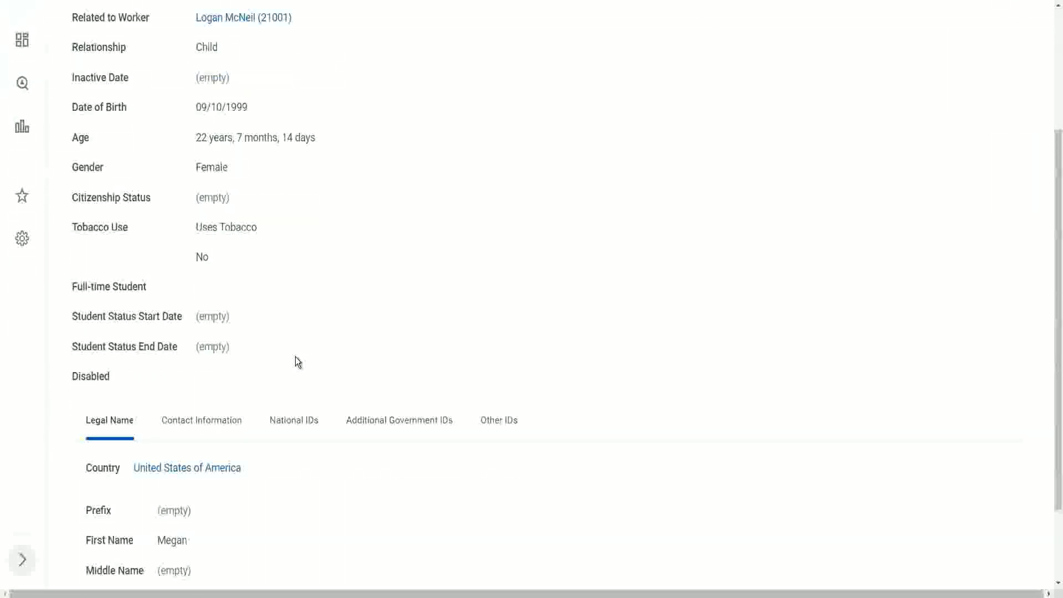
scroll(297, 360, "down", 2)
scroll(299, 255, "up", 5)
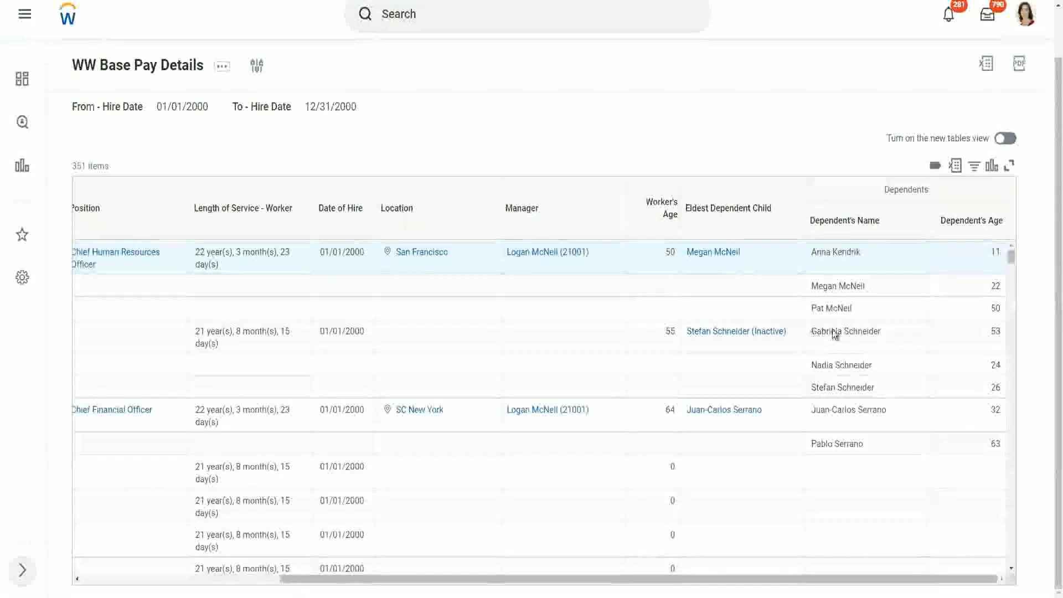
Check the second worker's eldest dependent child against the listed dependents, and look through the remaining report rows
left_click_drag(834, 334, 881, 332)
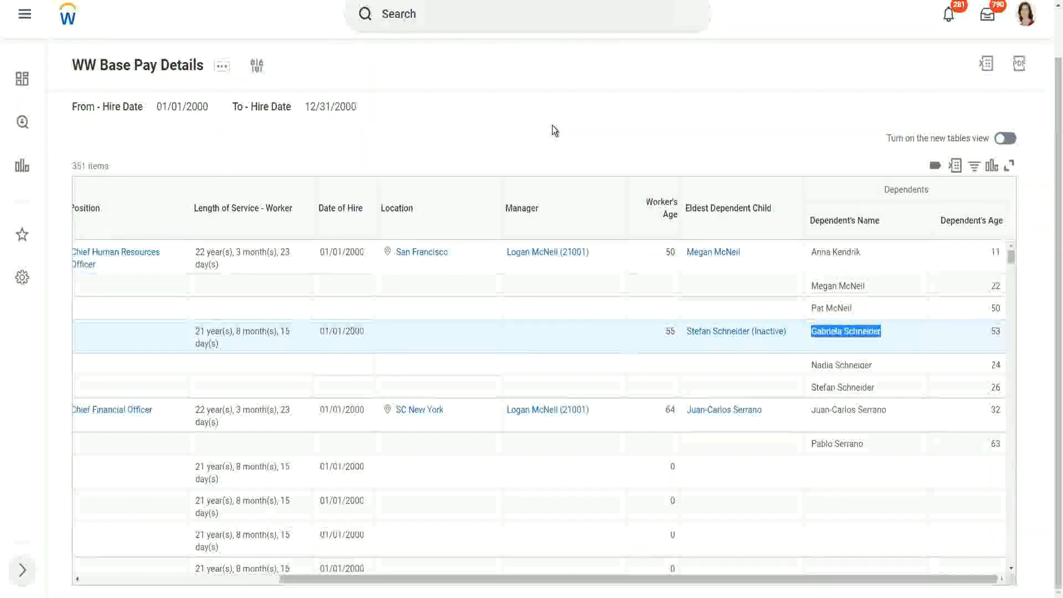
left_click(536, 137)
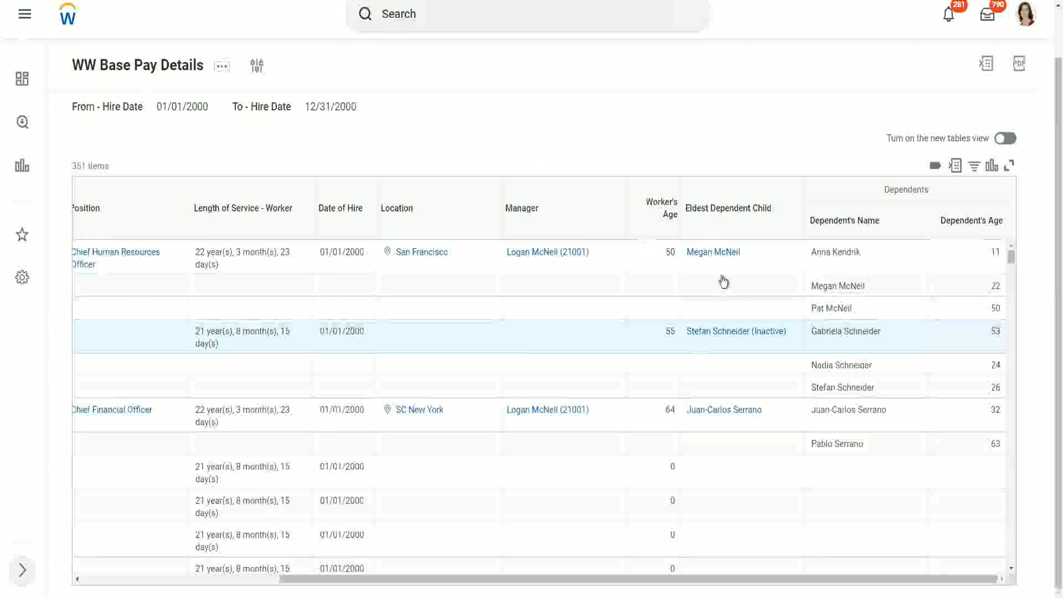
scroll(846, 394, "down", 2)
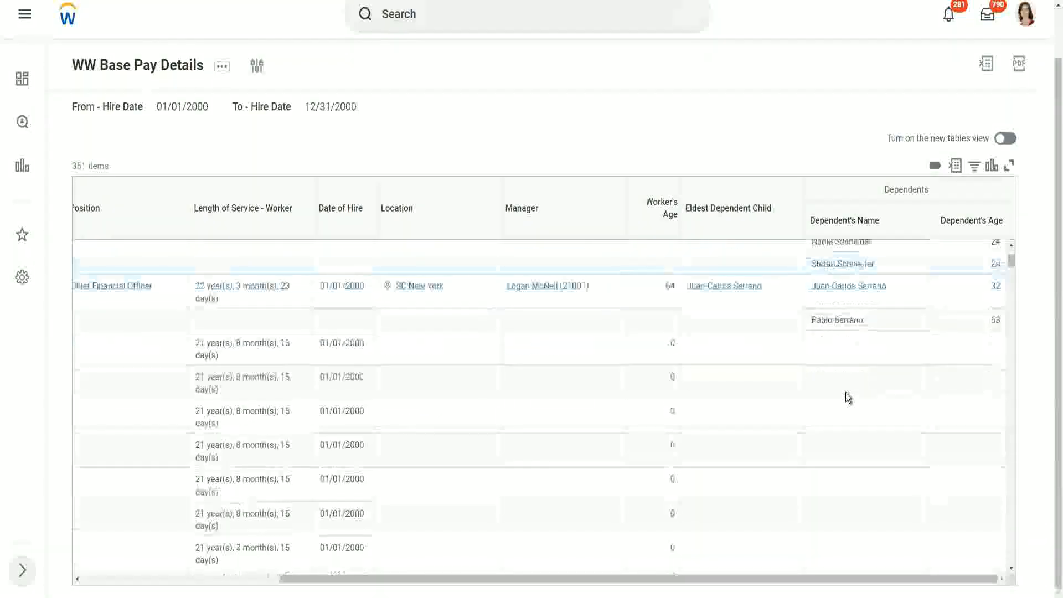
scroll(845, 393, "up", 2)
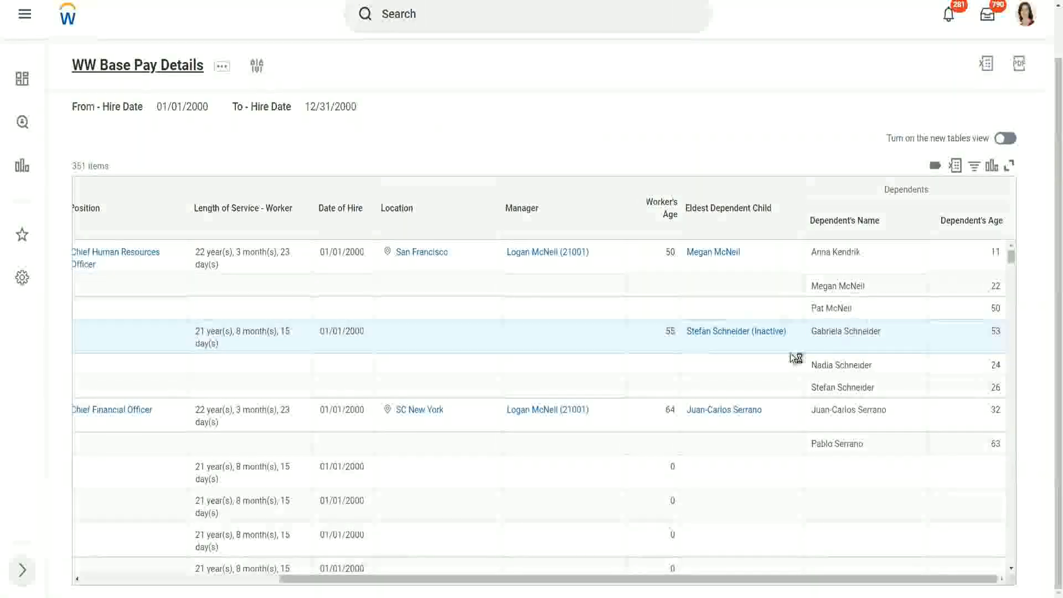
scroll(795, 396, "down", 2)
scroll(743, 427, "down", 1)
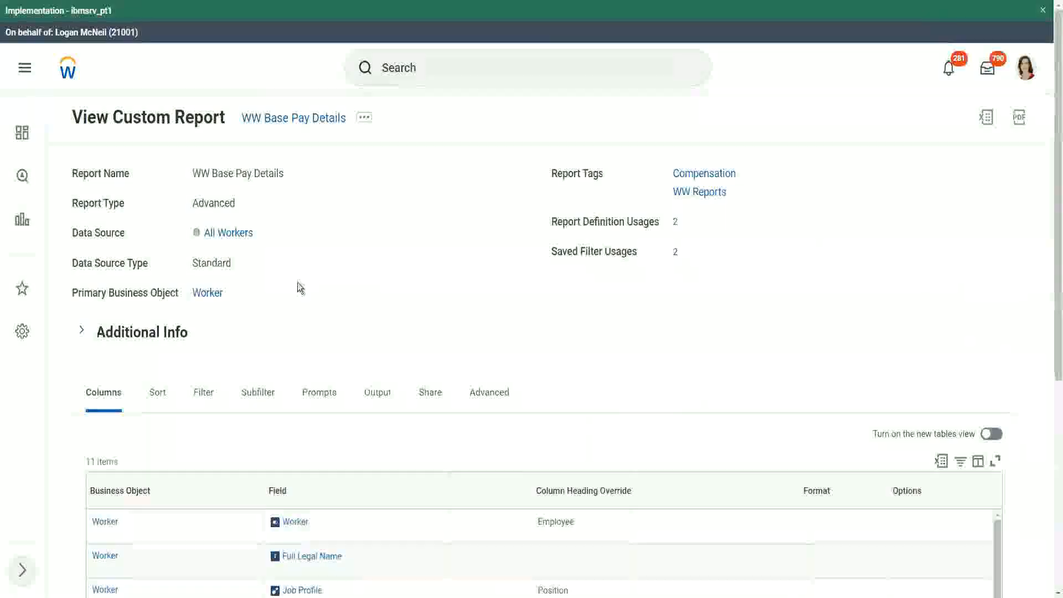
Open the WW Base Pay Details custom report definition for editing again
left_click(366, 121)
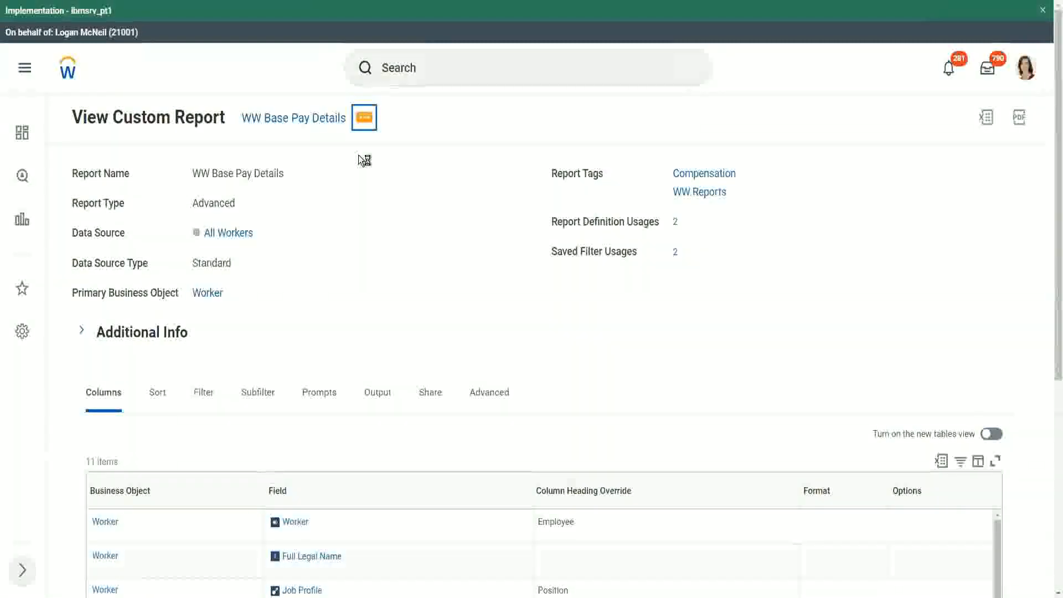
mouse_move(424, 180)
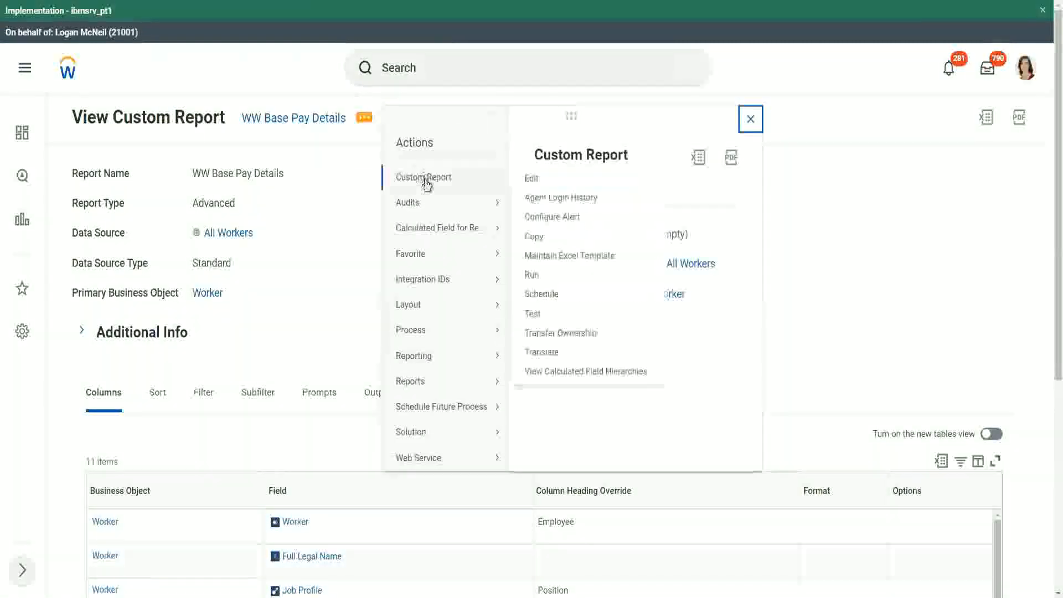
left_click(532, 178)
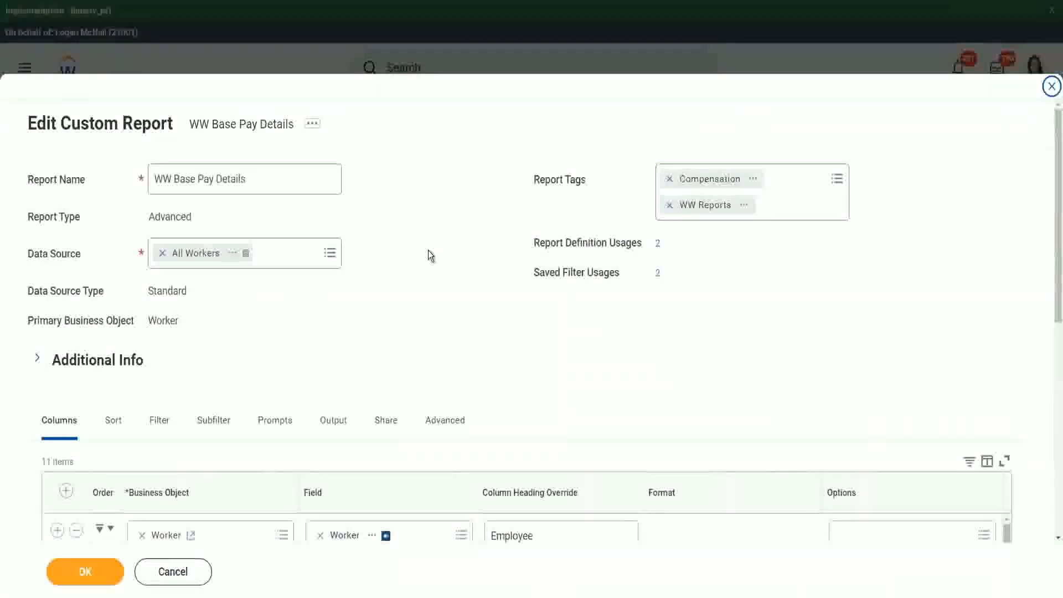
Review the report definition's column rows and show its filter conditions on instances
scroll(430, 256, "down", 3)
scroll(430, 256, "down", 1)
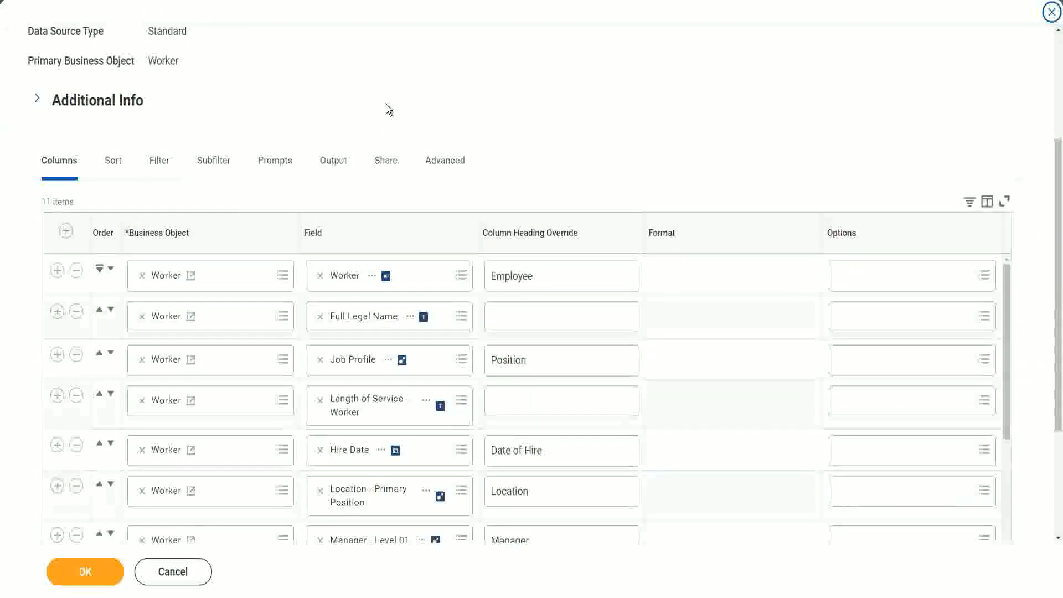
scroll(386, 104, "down", 3)
scroll(510, 248, "down", 3)
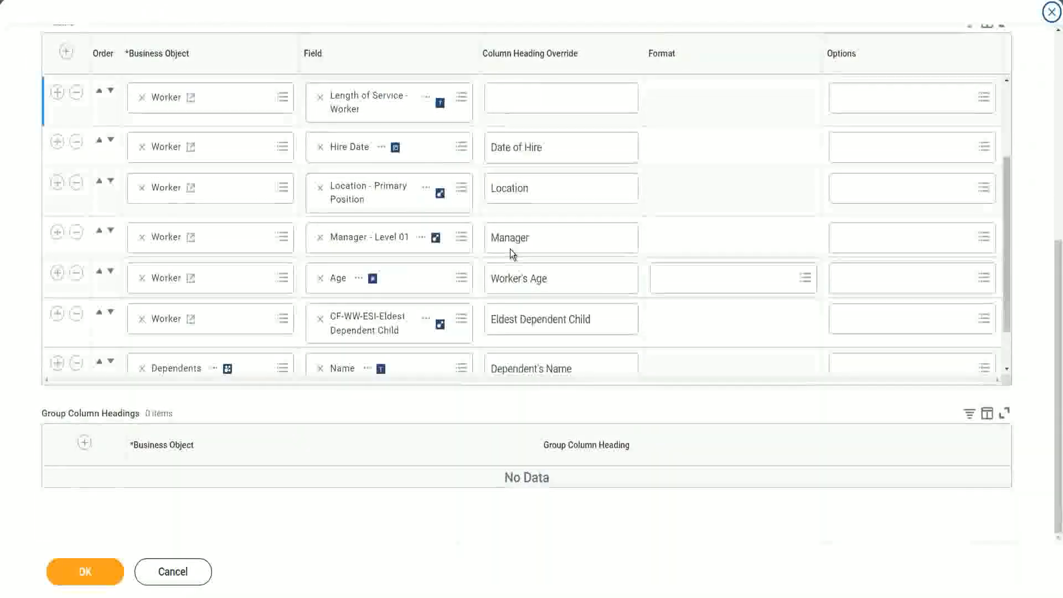
scroll(510, 248, "down", 1)
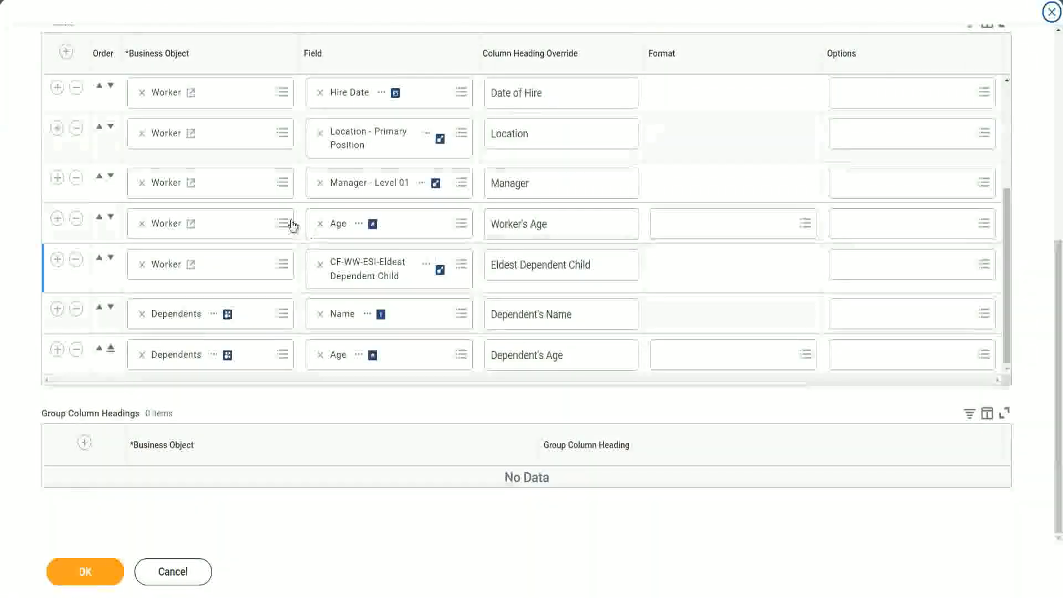
scroll(285, 199, "up", 4)
scroll(266, 144, "up", 3)
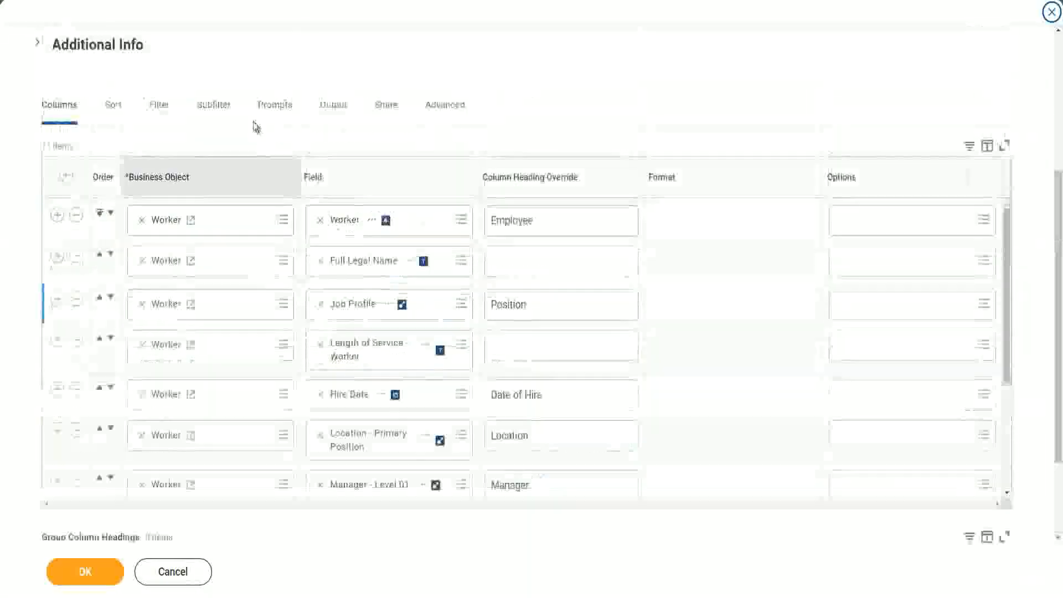
left_click(163, 104)
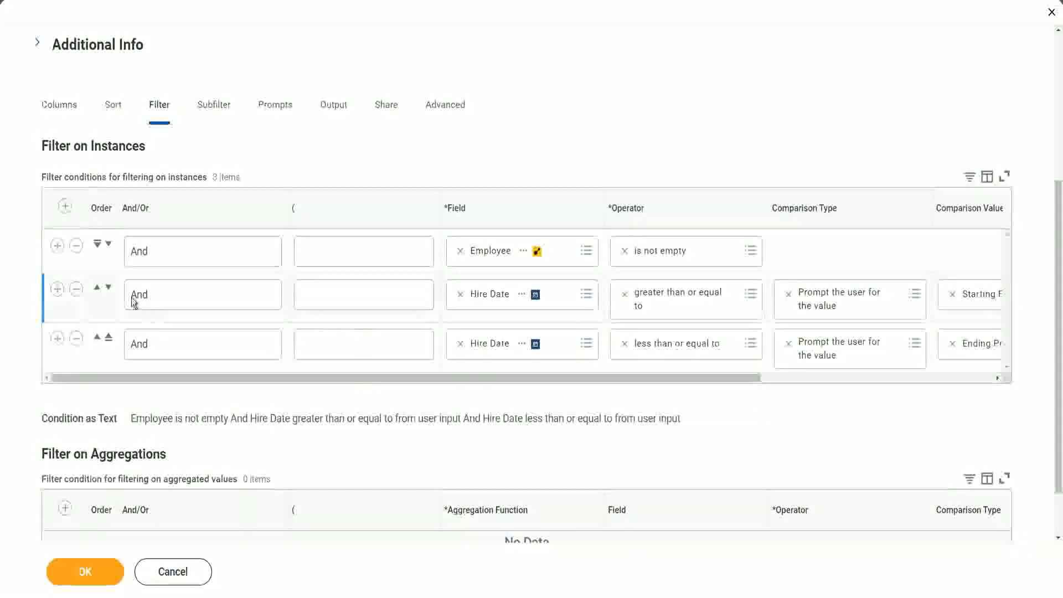
Add an And filter condition below the Employee row requiring CF-WW-ESI-Eldest Dependent Child is not empty, and save the report definition
left_click(51, 248)
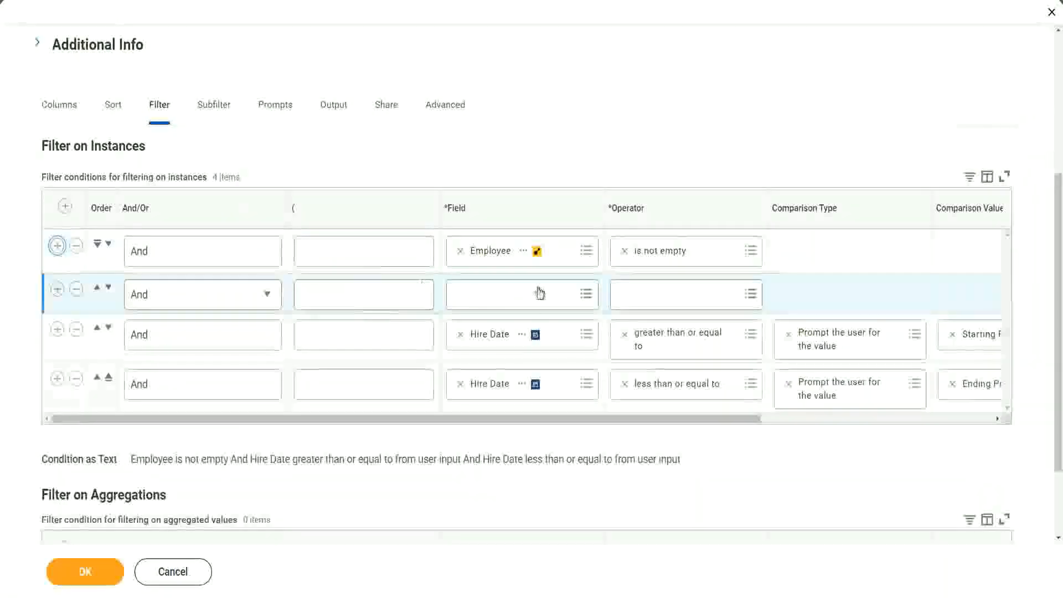
left_click(540, 292)
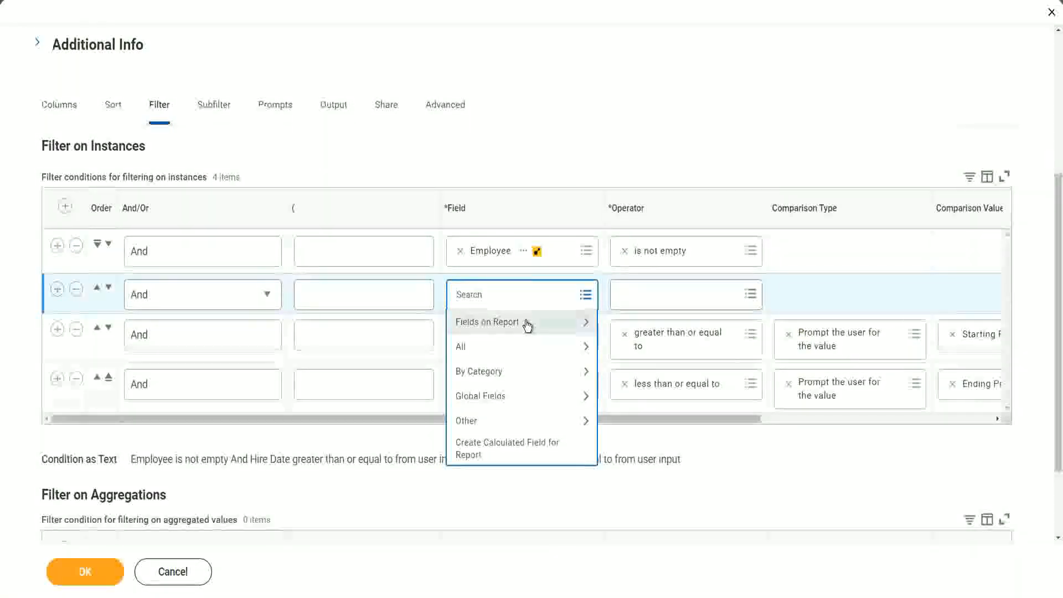
left_click(527, 323)
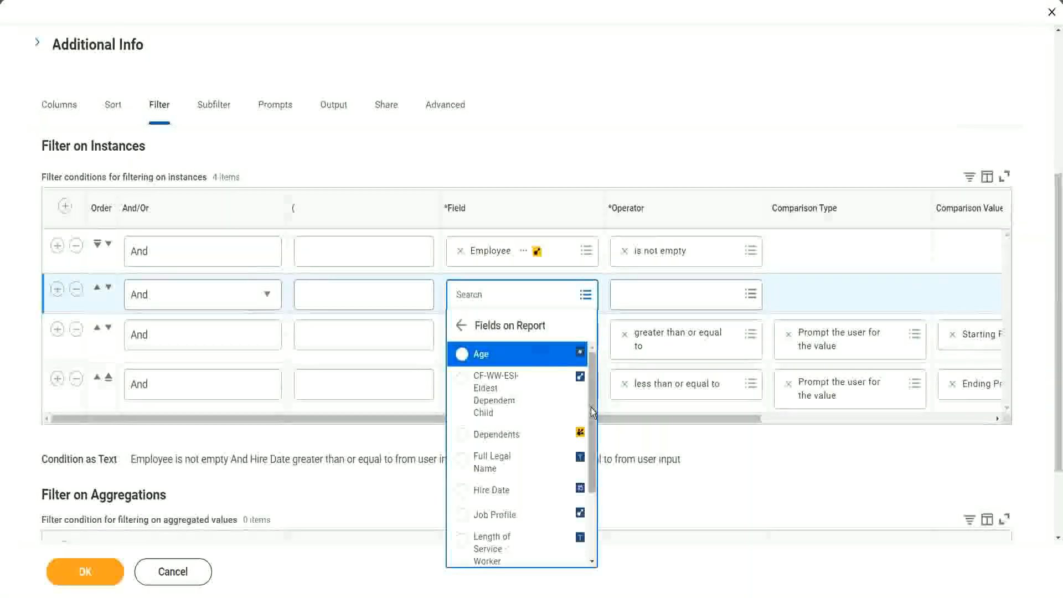
mouse_move(591, 408)
left_mouse_down()
mouse_move(592, 492)
mouse_move(592, 404)
left_mouse_up()
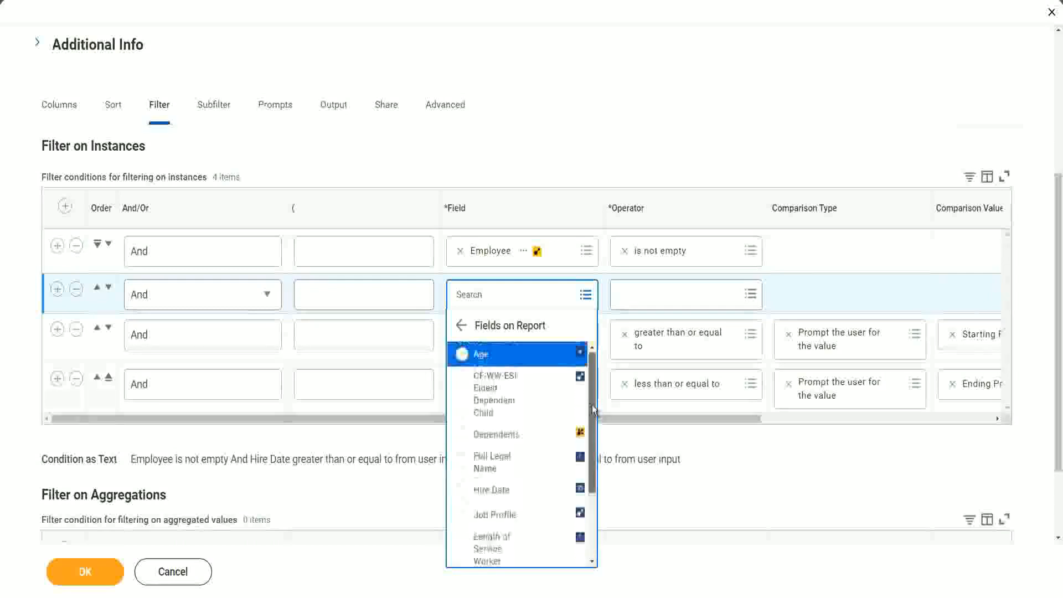
left_click(493, 405)
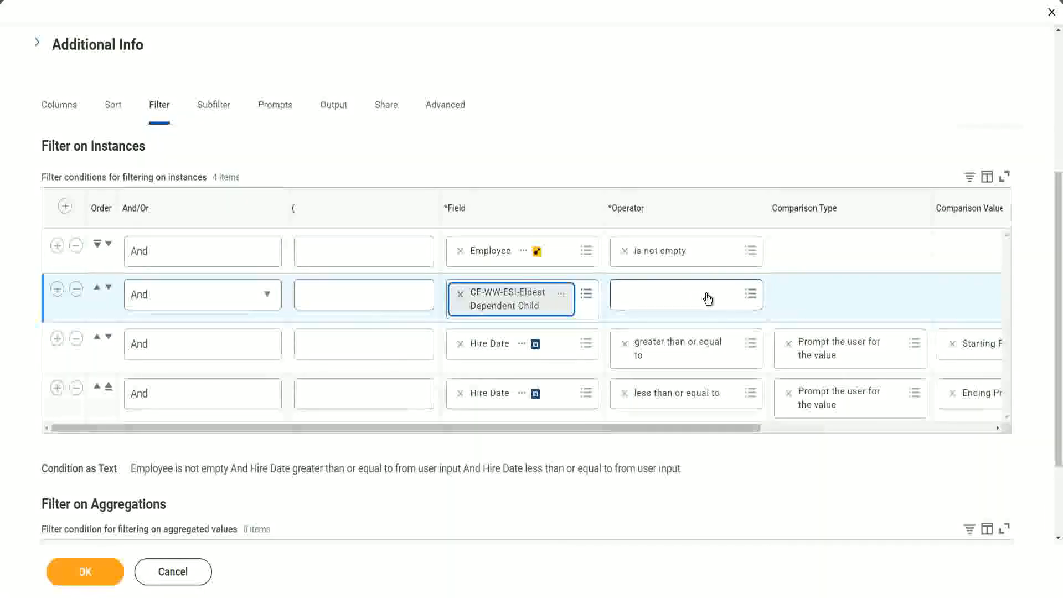
left_click(708, 299)
left_click(683, 326)
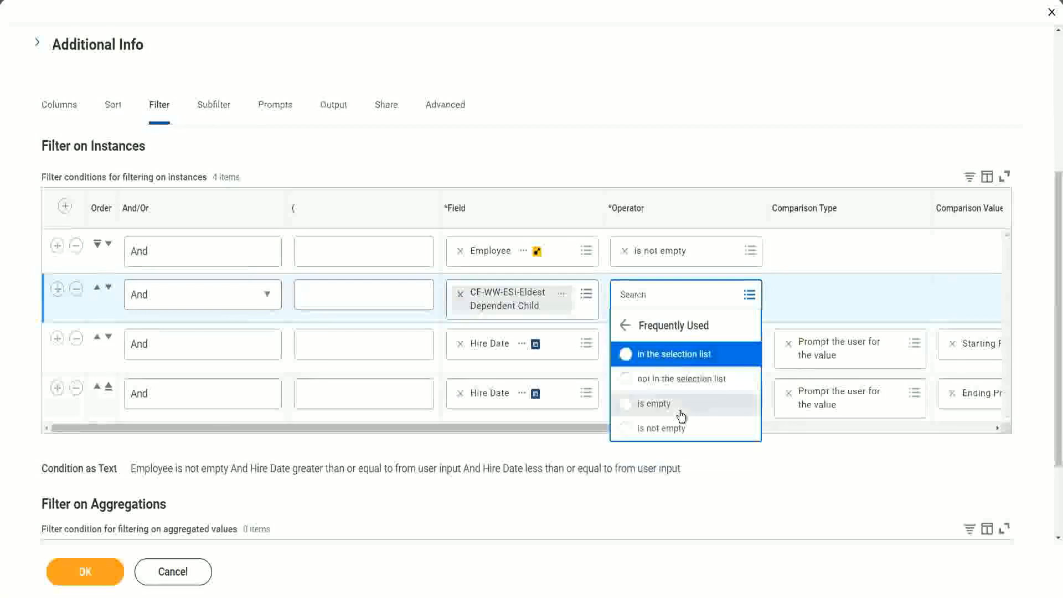
left_click(675, 429)
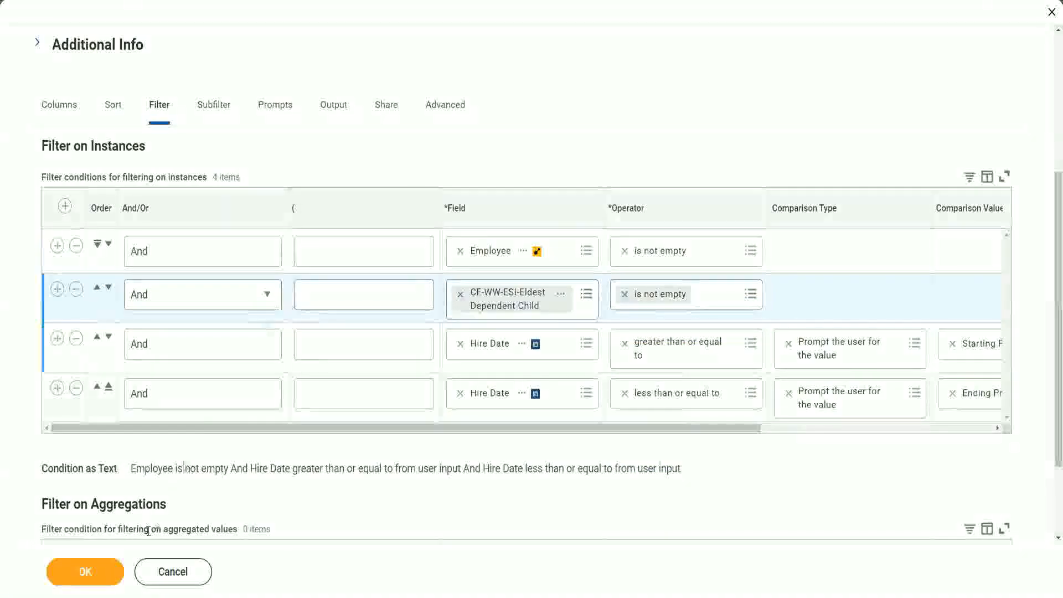
left_click(85, 571)
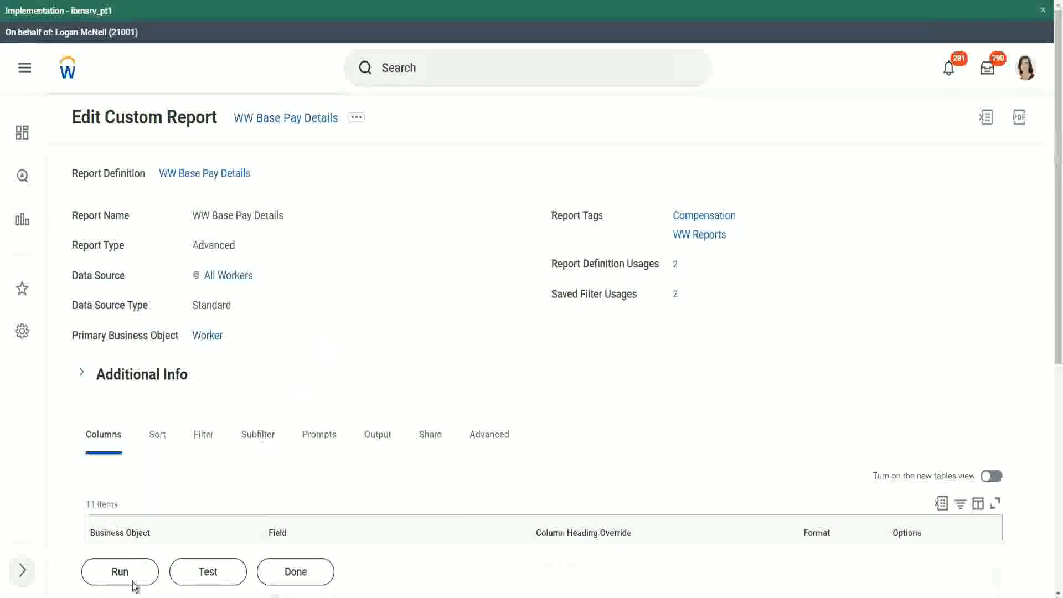
Run the WW Base Pay Details report for hire dates from 01/01/2000 to 12/31/2000
left_click(121, 574)
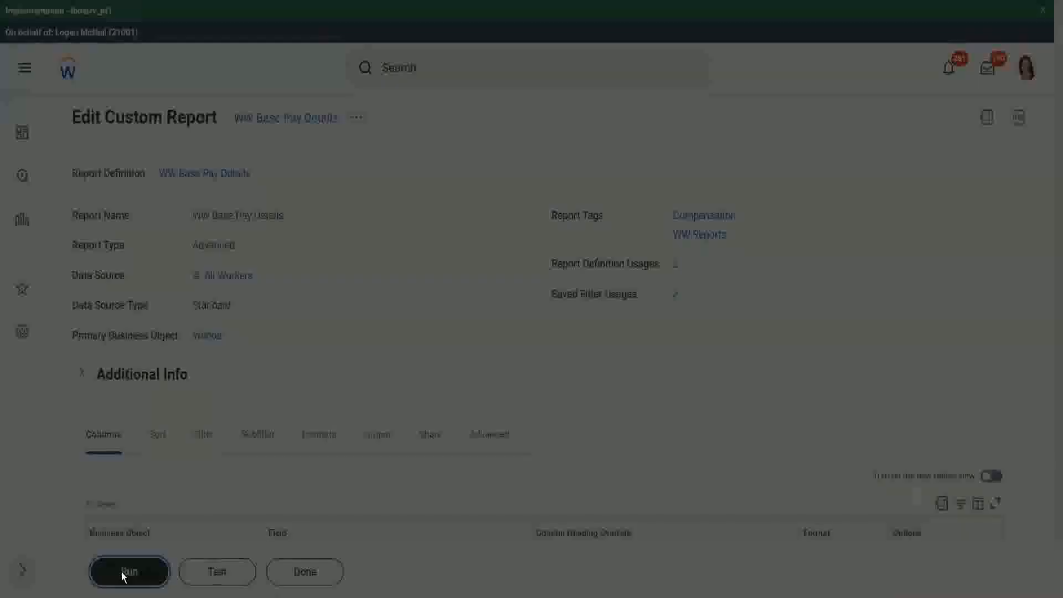
left_click(428, 199)
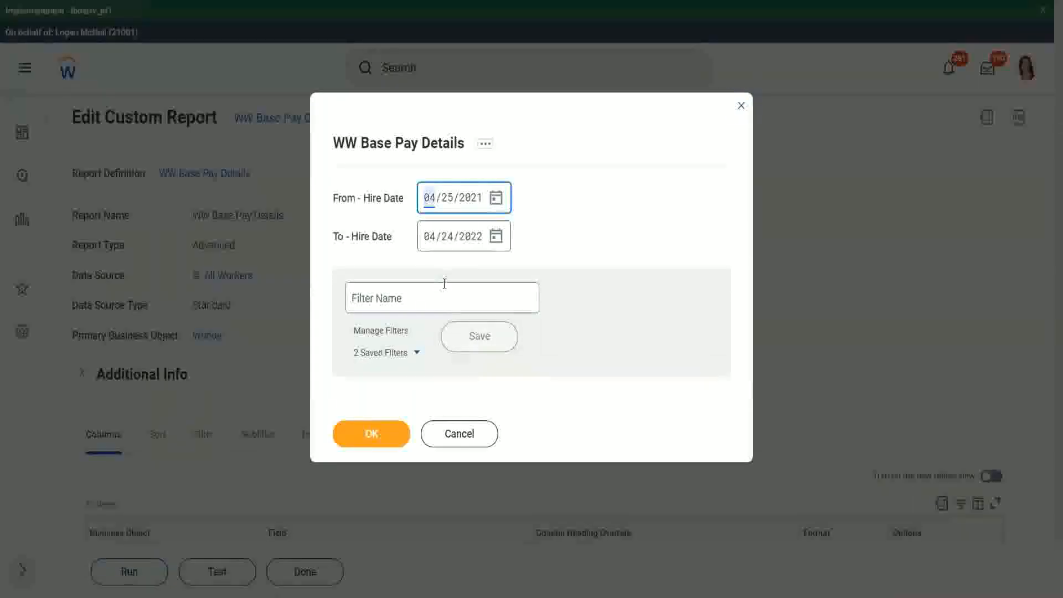
type("01/01/")
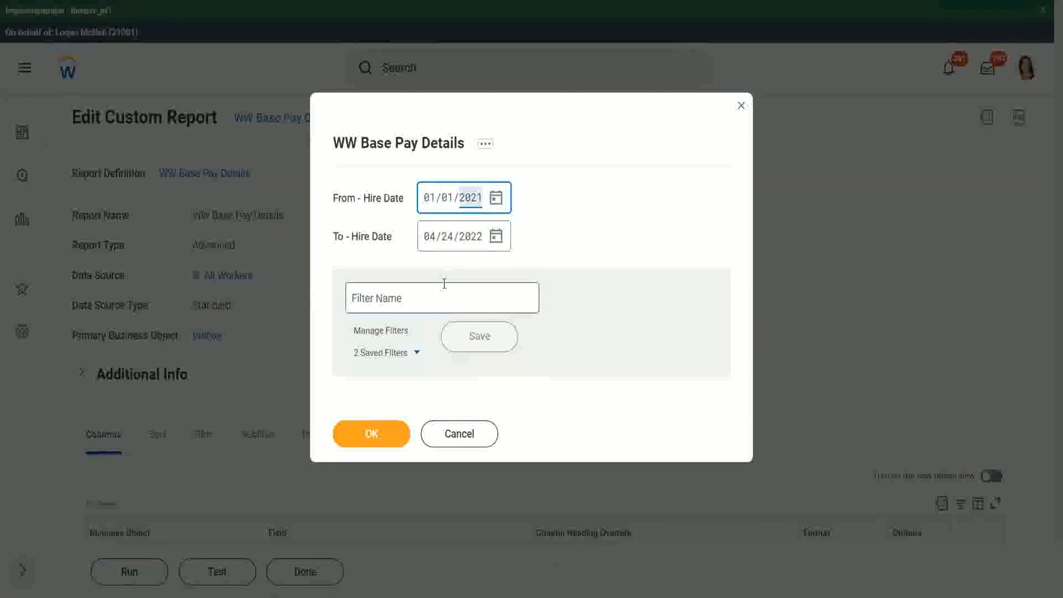
type("2000")
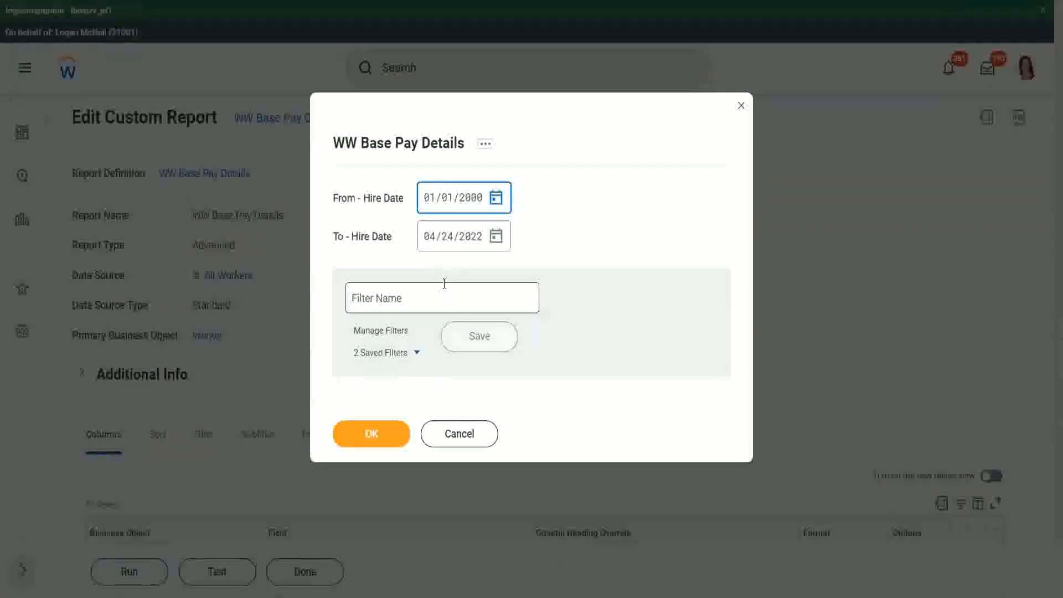
key("Tab")
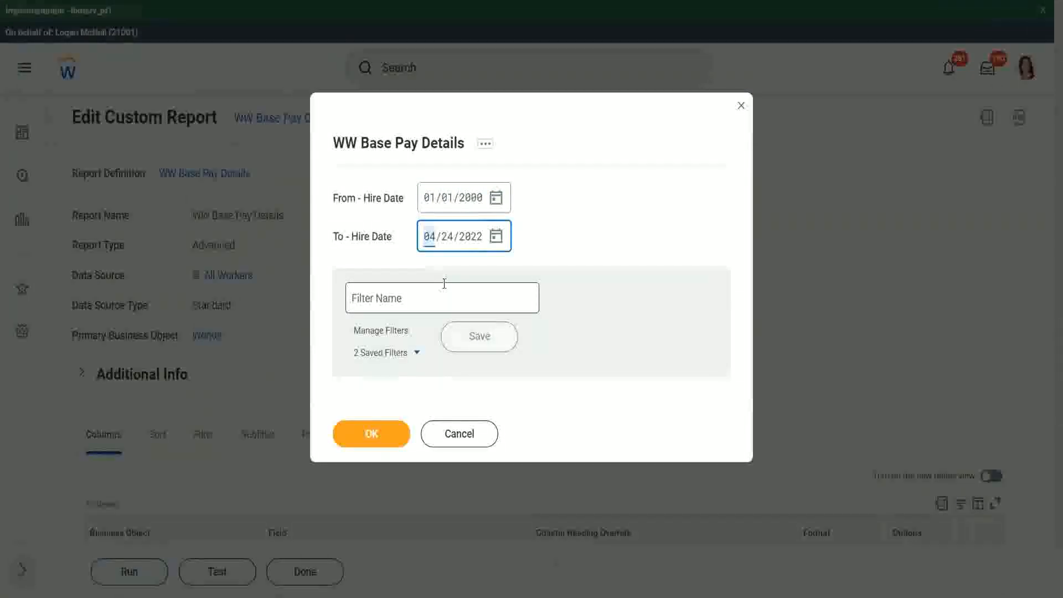
type("1231")
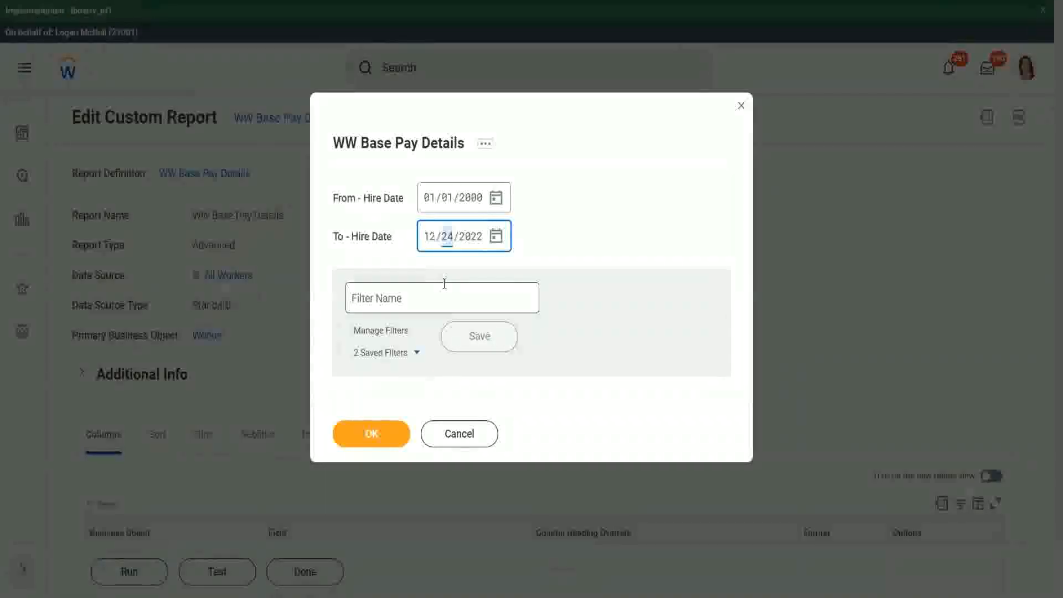
left_click(371, 427)
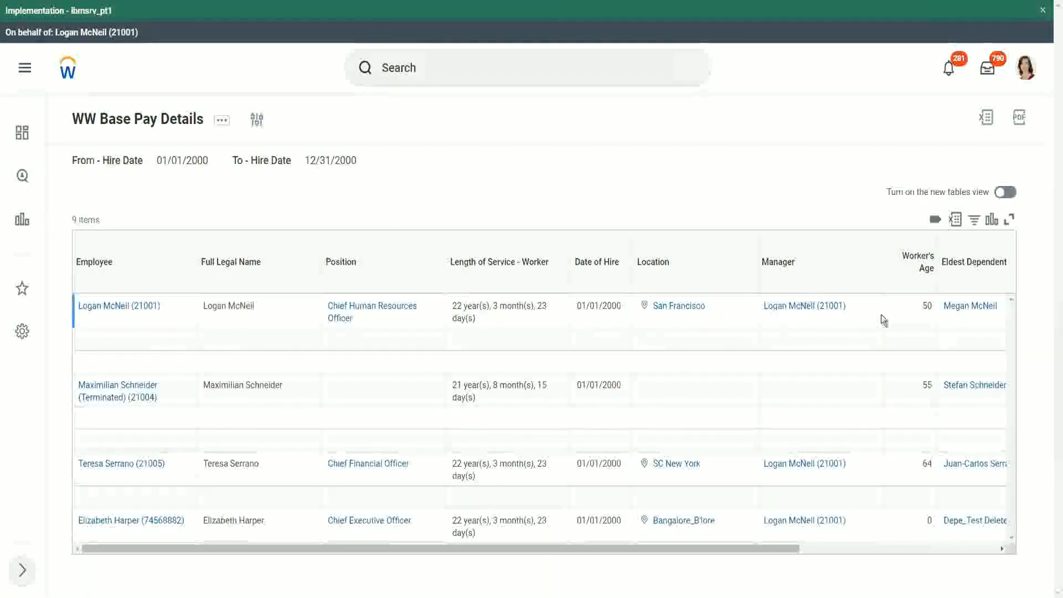
Compare each worker's eldest dependent child with the listed dependents and ages, and review the remaining columns of the filtered report
left_click_drag(723, 548, 922, 553)
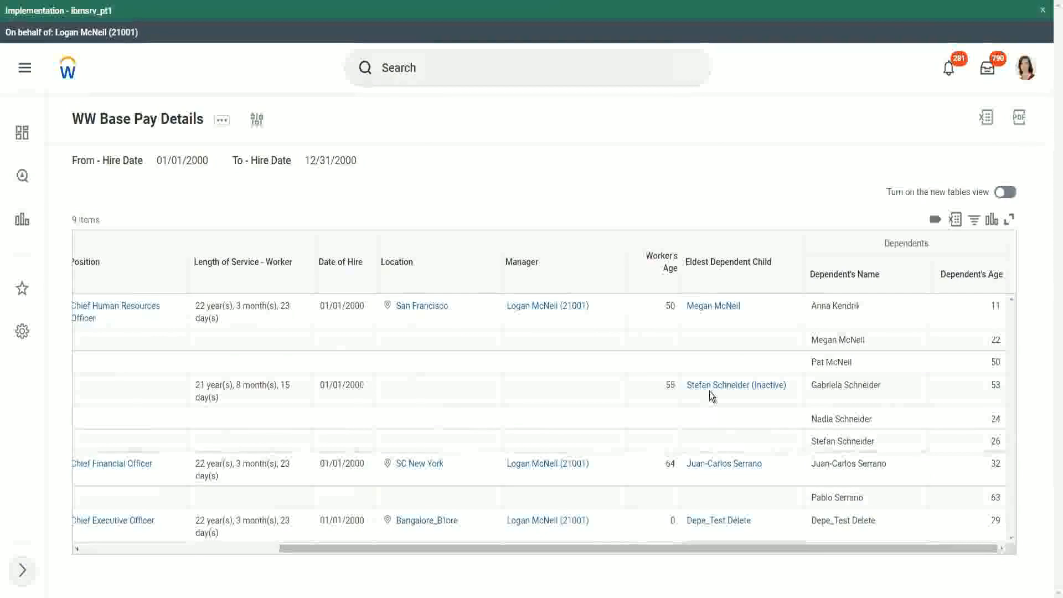
mouse_move(724, 471)
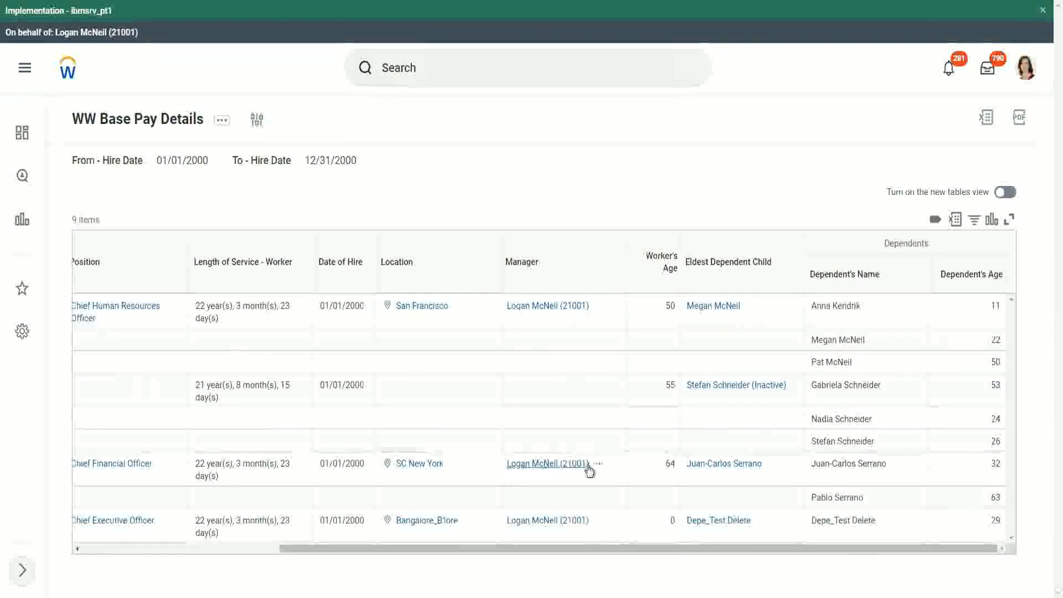
mouse_move(610, 470)
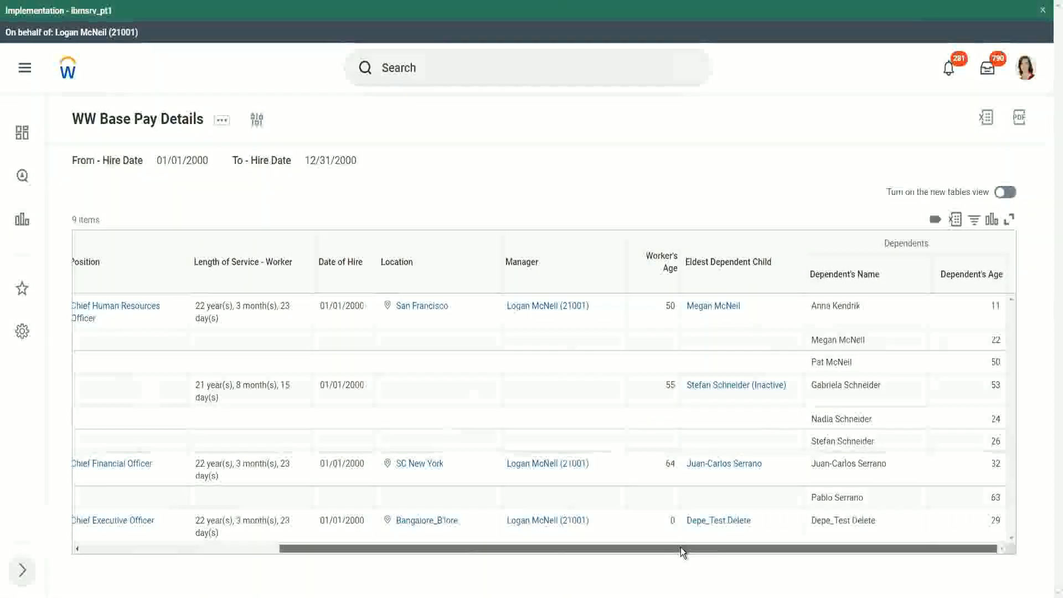
left_click_drag(683, 549, 439, 548)
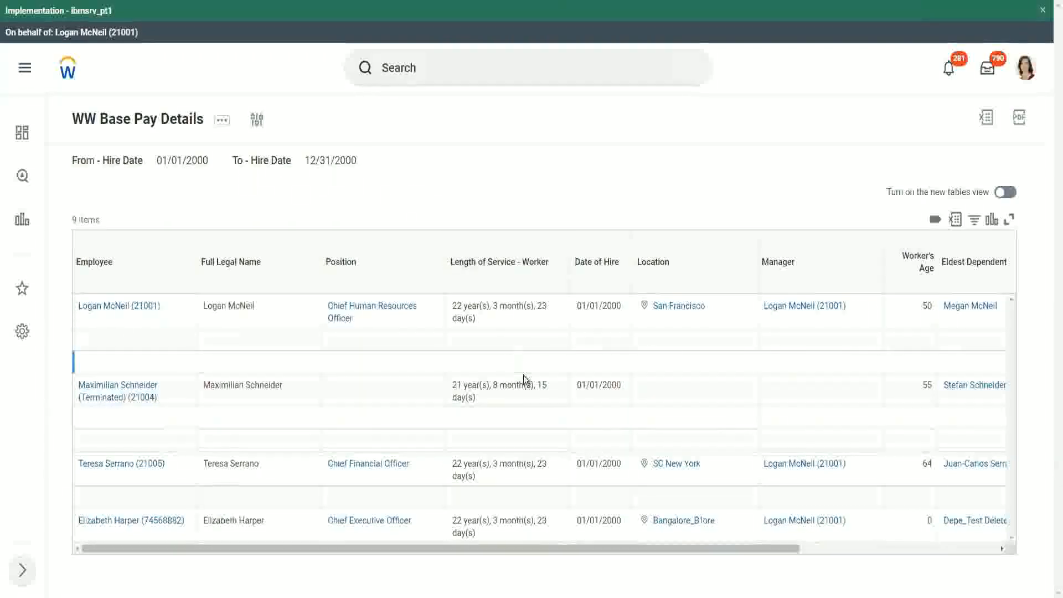
left_click_drag(485, 550, 666, 548)
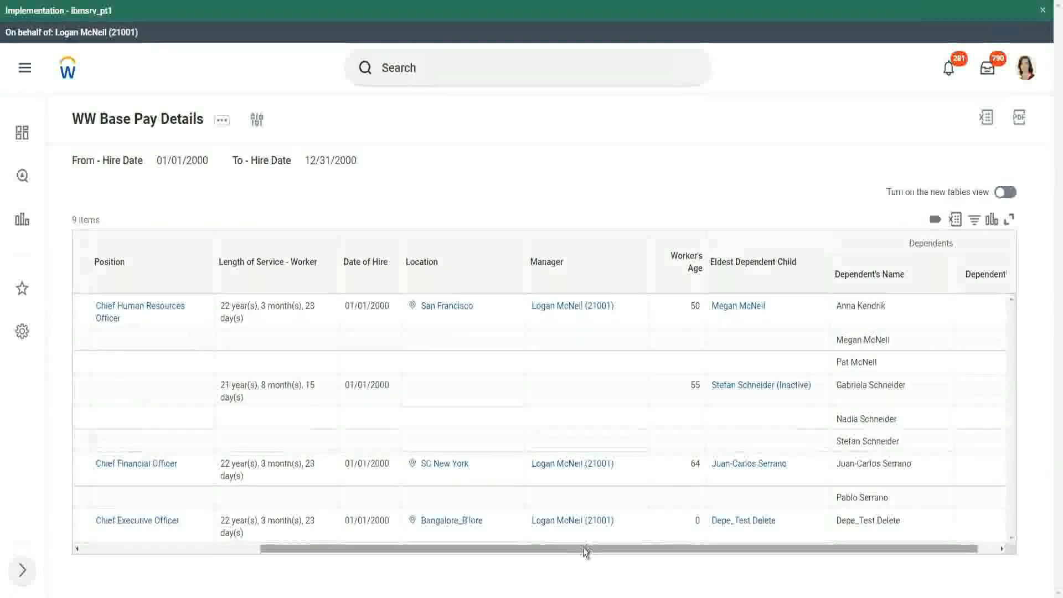
left_click_drag(584, 553, 281, 557)
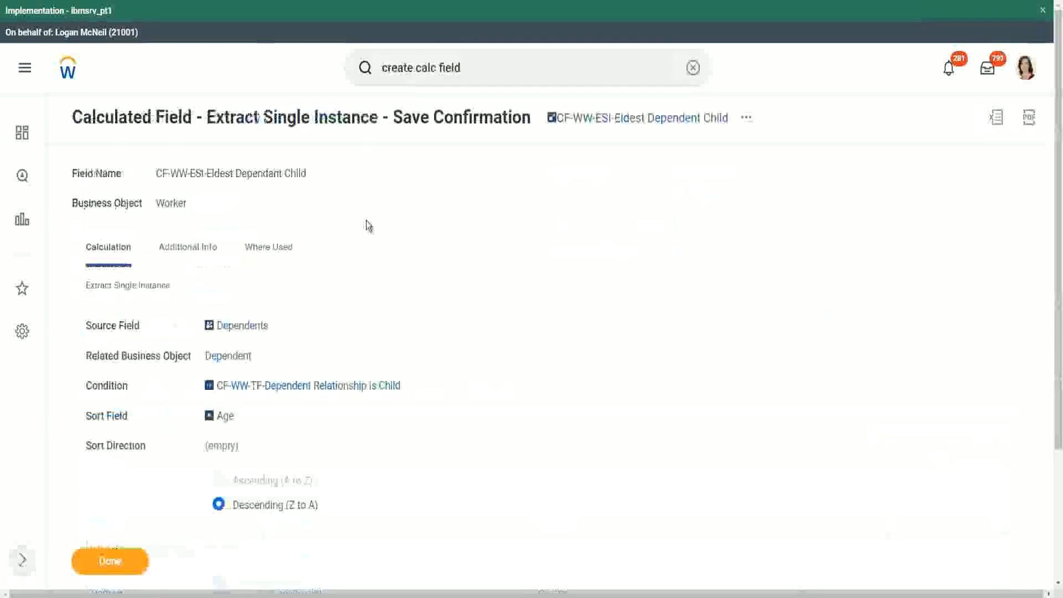
Copy the name of the CF-WW-ESI-Eldest Dependent Child field and reuse it as the field name of a new calculated field
right_click(621, 123)
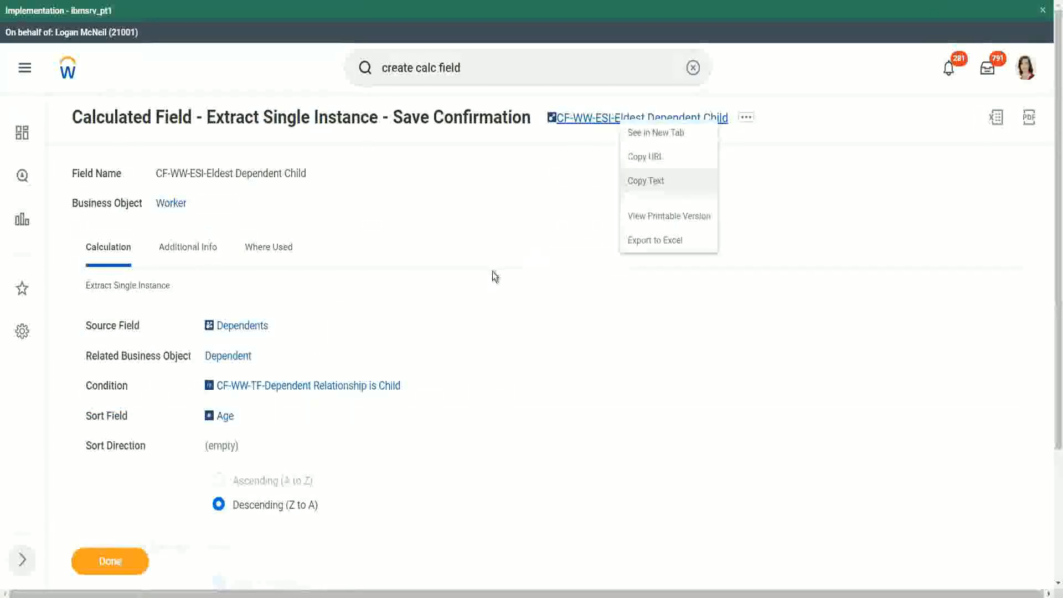
left_click(668, 183)
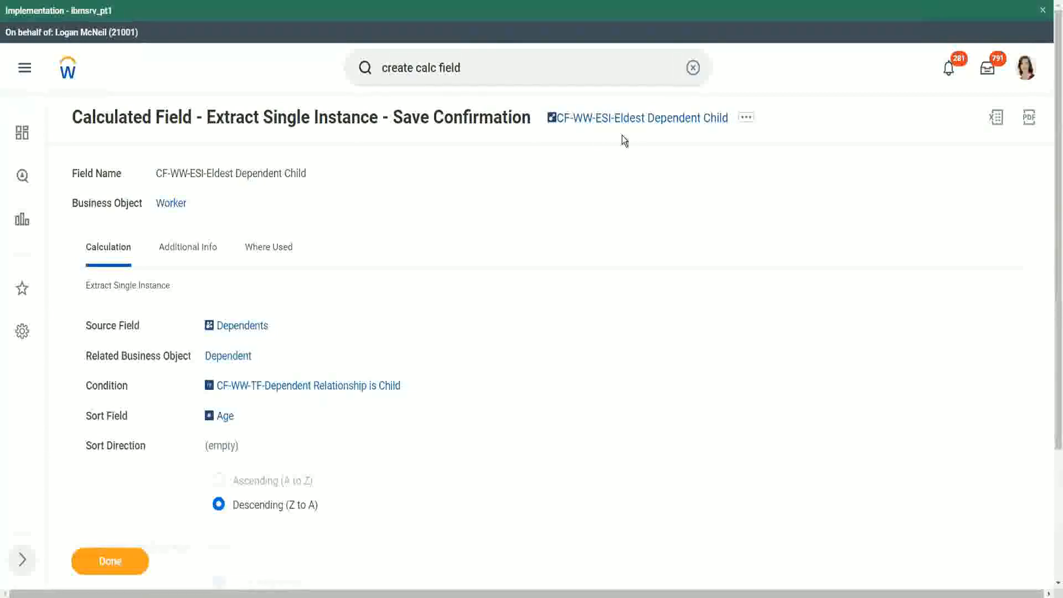
left_click(479, 69)
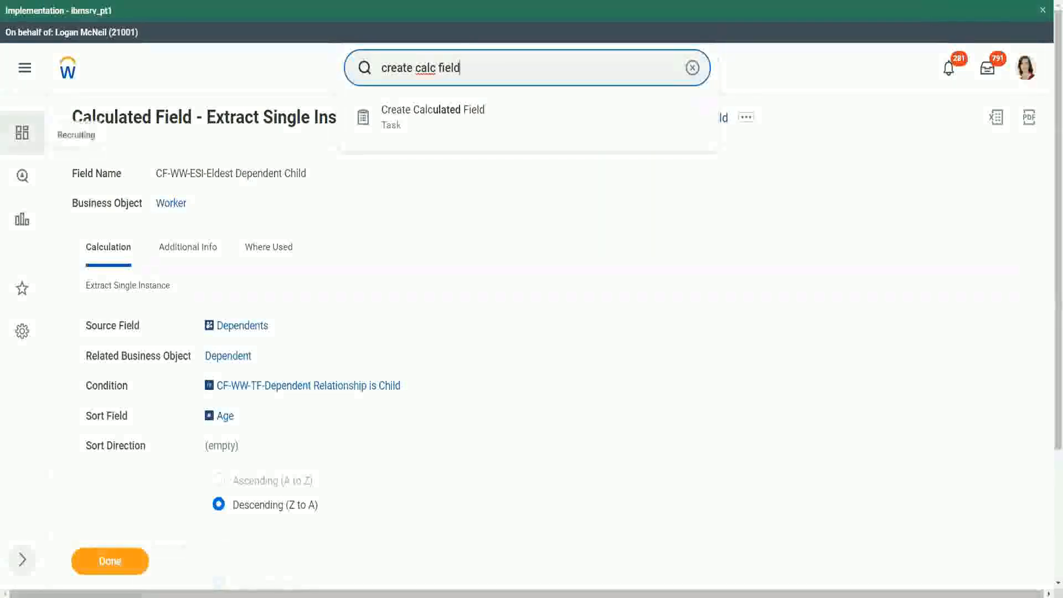
left_click(439, 114)
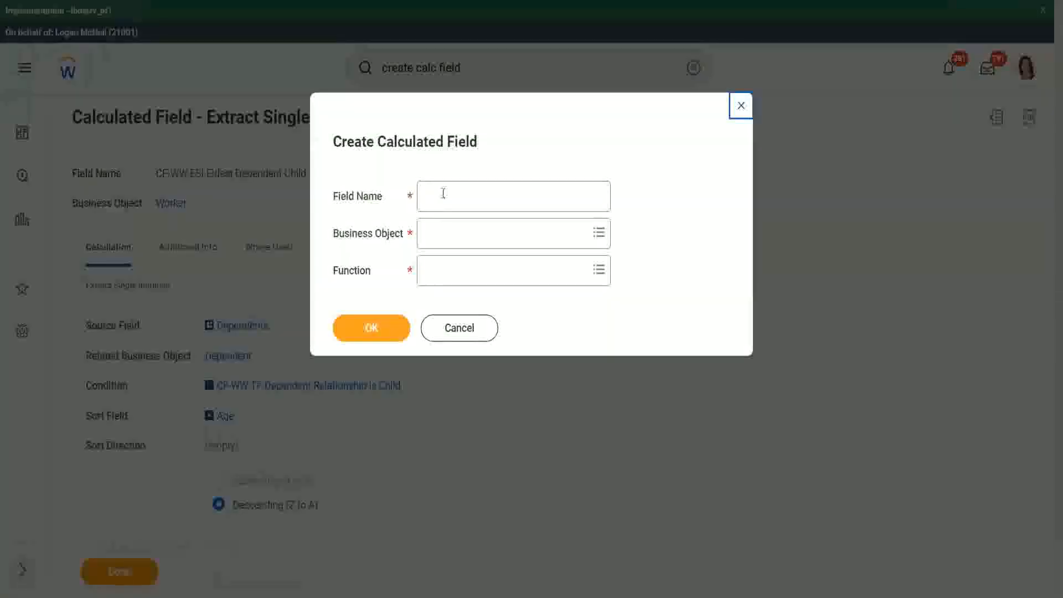
left_click(443, 193)
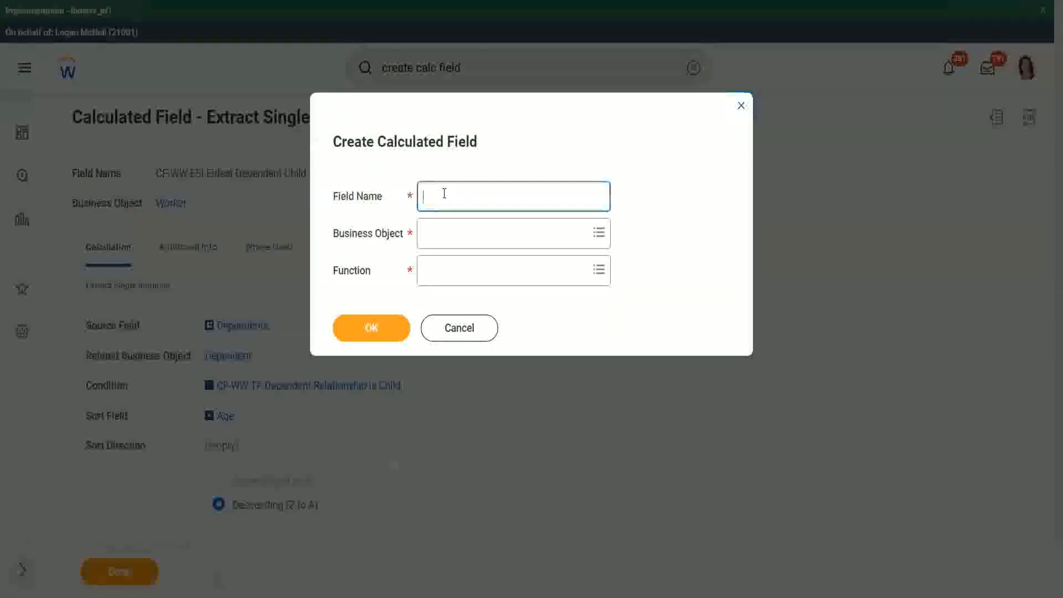
key("ctrl+v")
Change the new calculated field's name to CF-WW-LRV-Age of the eldest Dependent Child
double_click(463, 196)
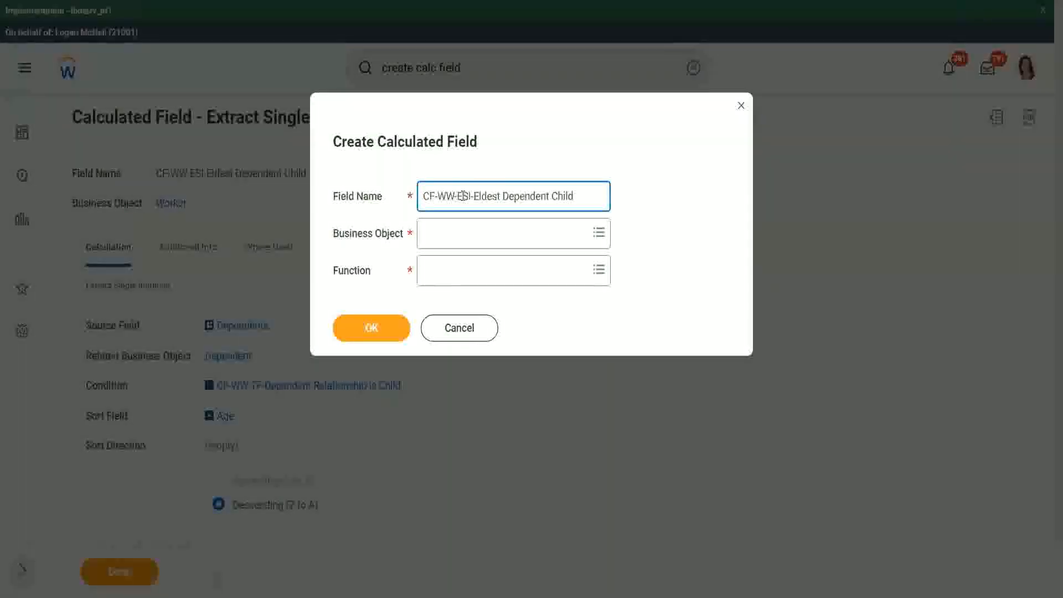
type("LRV-")
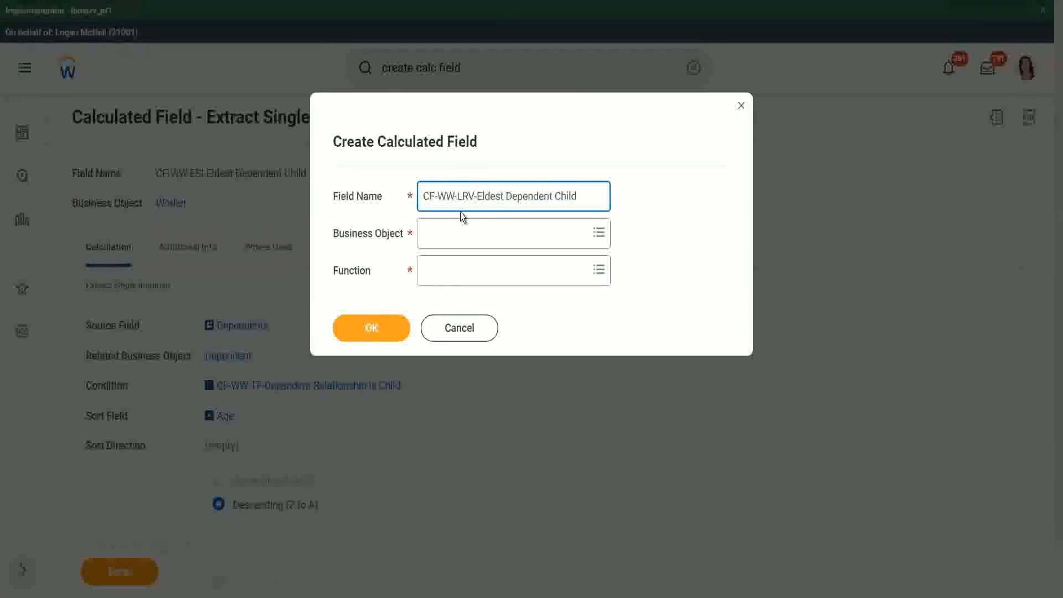
type("Age of ")
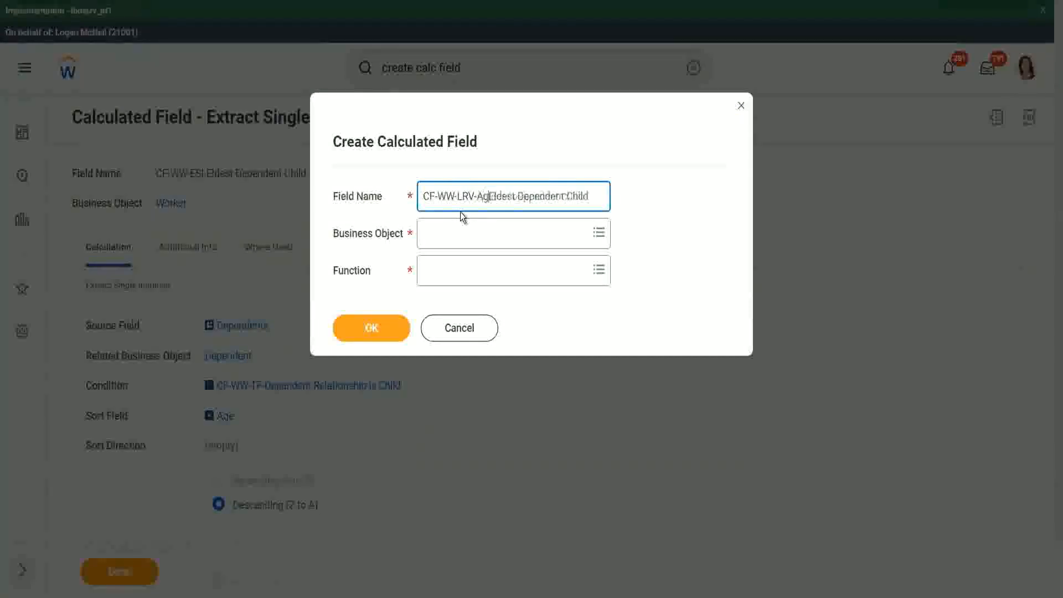
type("the")
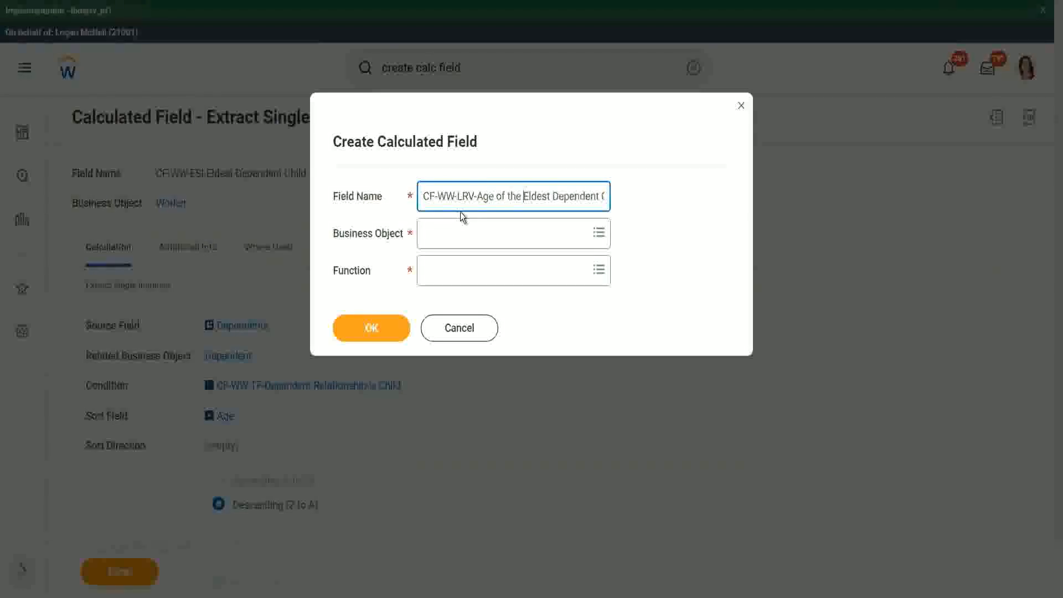
key("shift+Right")
type("e")
key("Right")
key("Right")
key("Right")
key("Right")
key("Right")
key("Right")
key("Right")
key("Right")
key("Right")
key("Right")
key("Right")
key("Right")
key("Right")
key("Right")
key("Right")
key("Right")
key("Right")
key("Right")
key("Right")
key("Right")
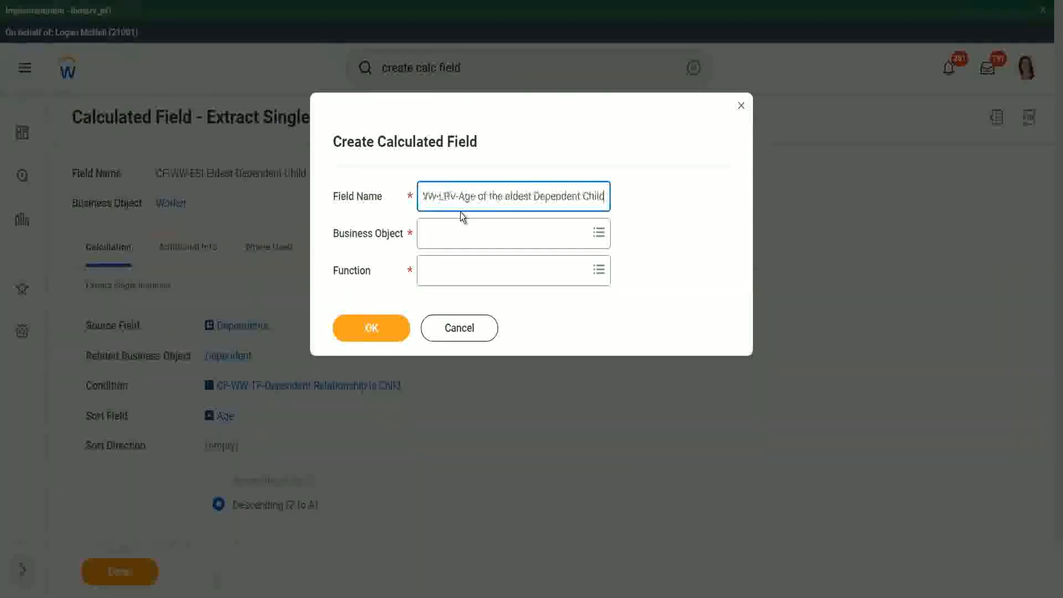
Set the calculated field's business object to Worker and its function to Lookup Related Value, and confirm its creation
key("Tab")
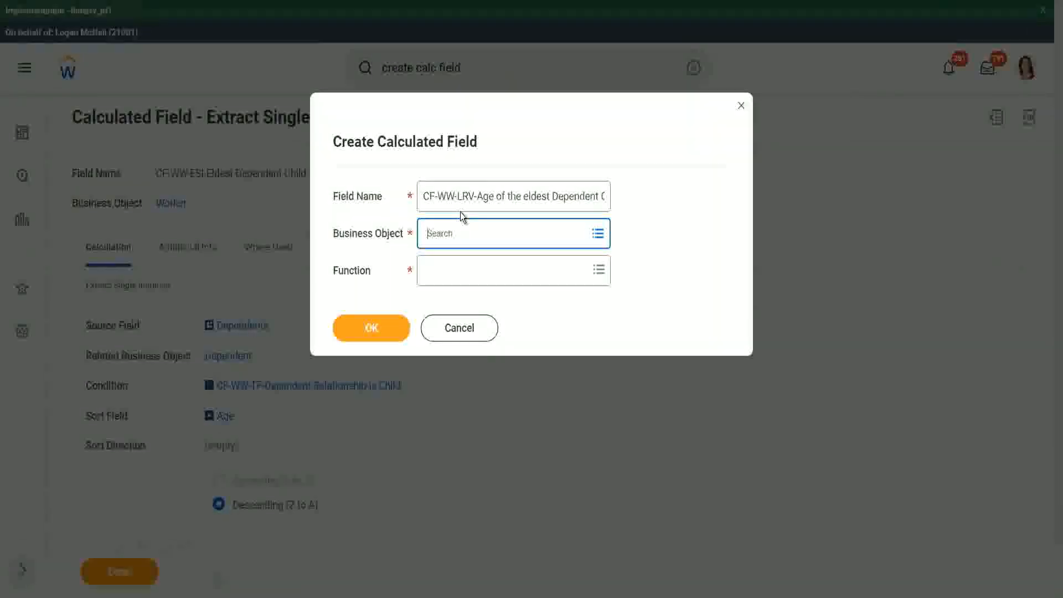
type("worker")
key("Return")
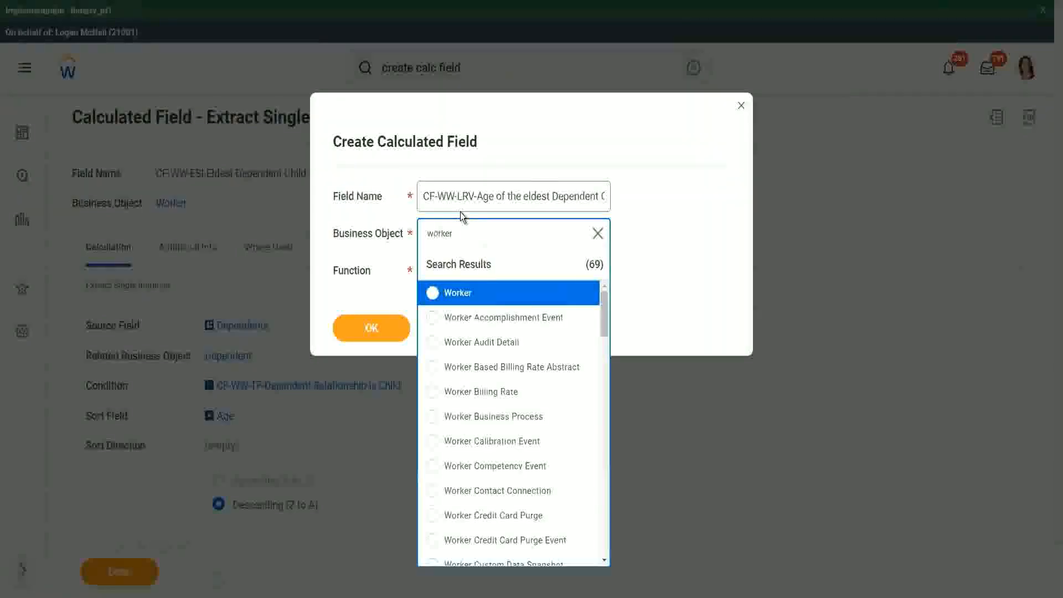
left_click(440, 293)
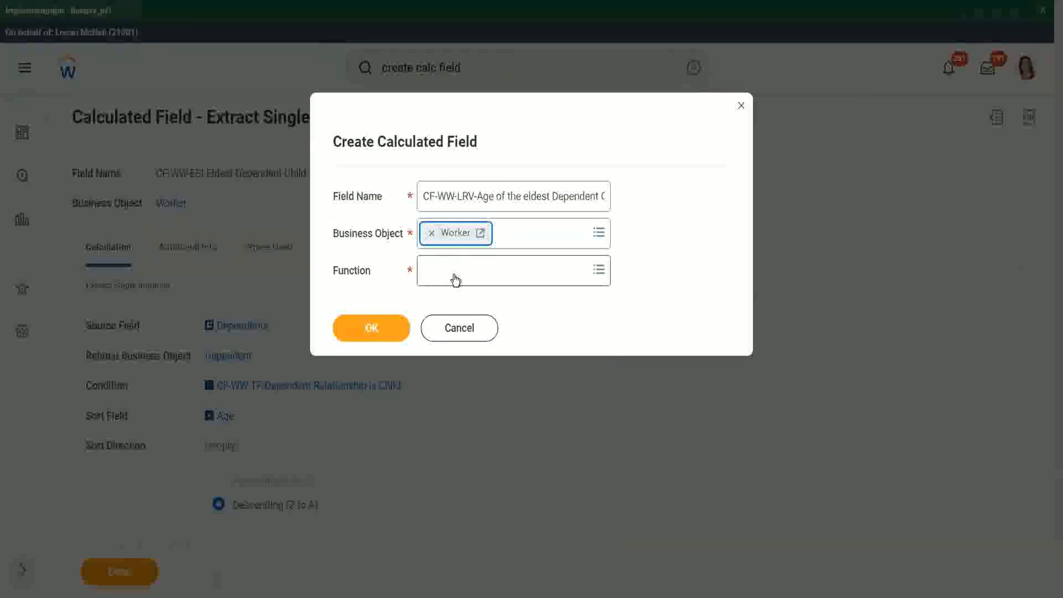
left_click(454, 277)
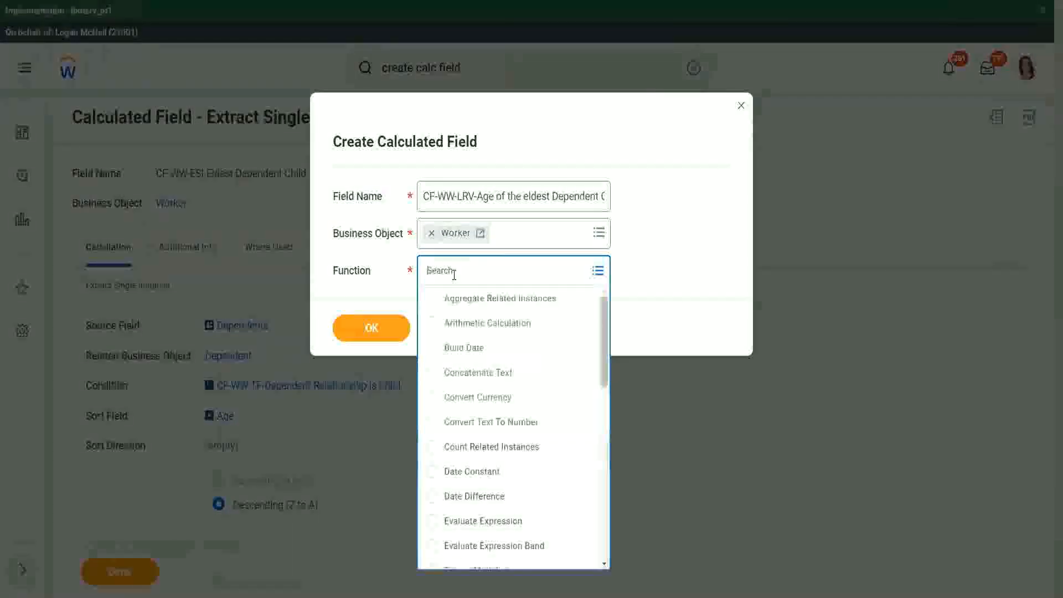
type("ln")
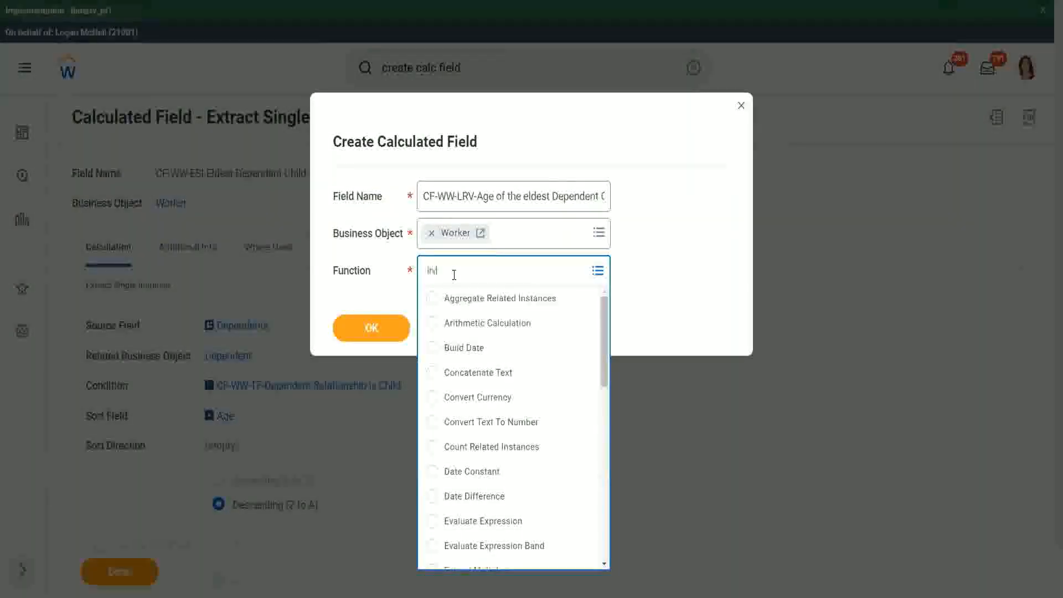
key("Return")
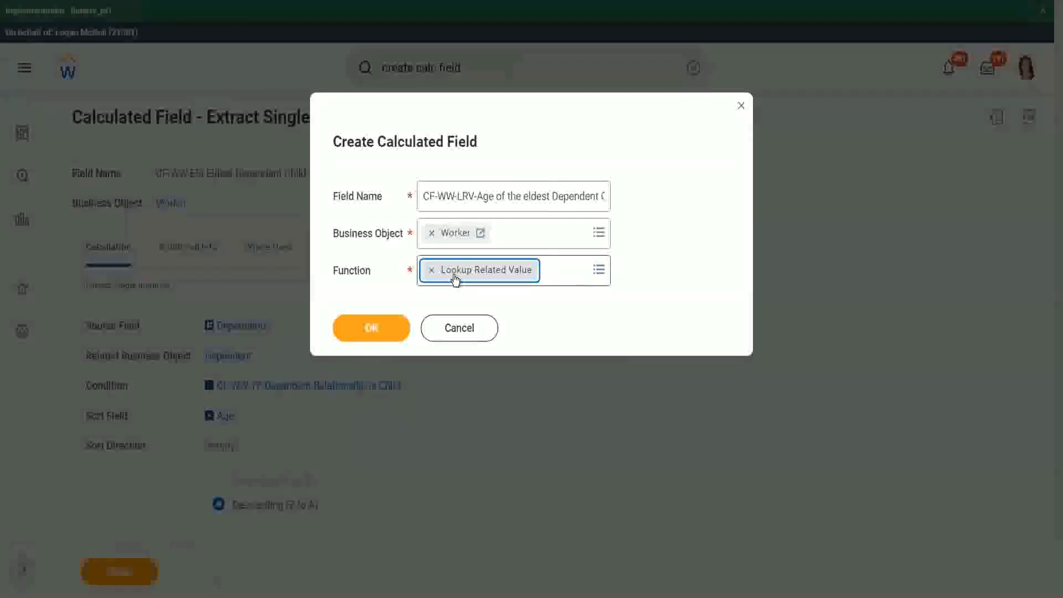
left_click(371, 330)
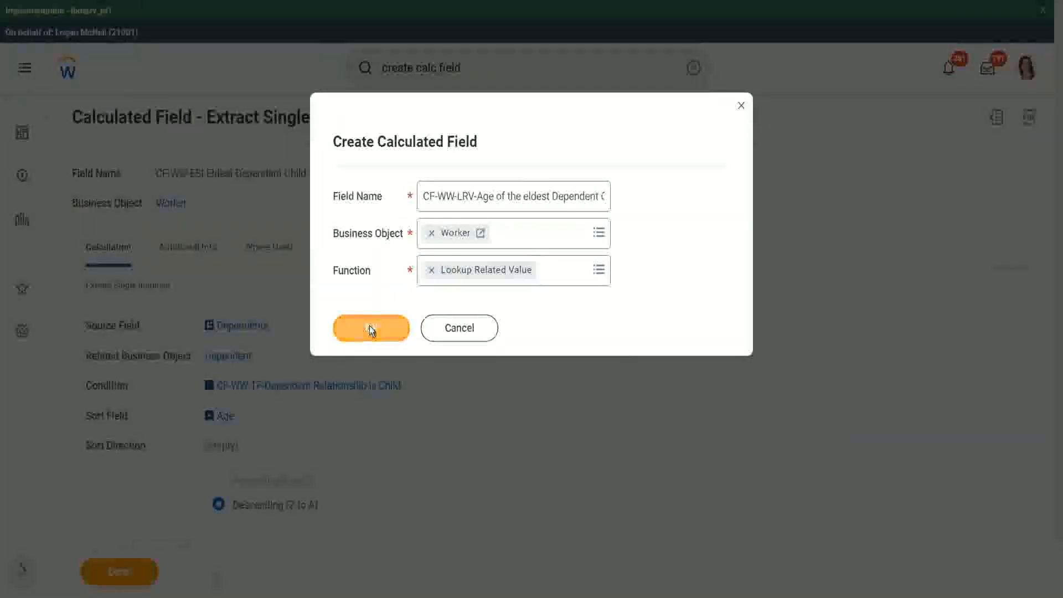